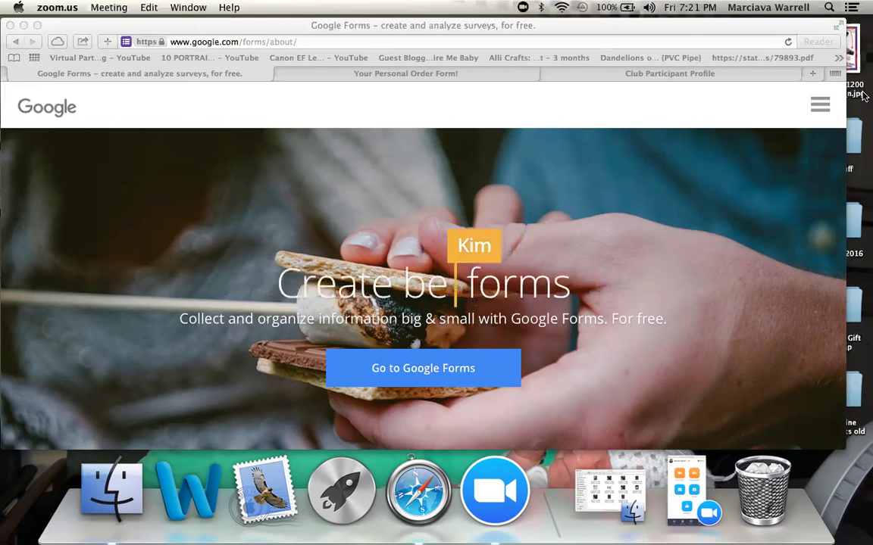
- Switch to the Your Personal Order Form example and review its questions from the party name to the Scentsy order
left_click(496, 75)
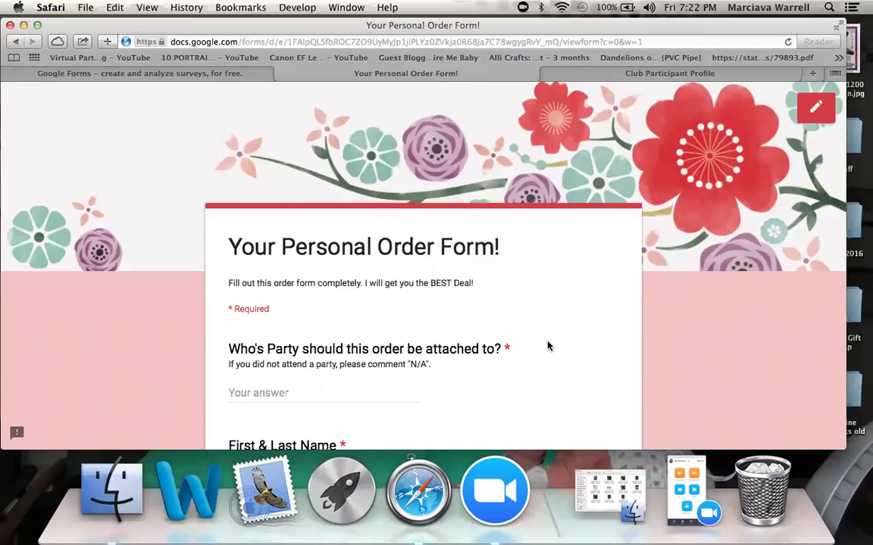
scroll(549, 346, "down", 3)
scroll(548, 346, "down", 1)
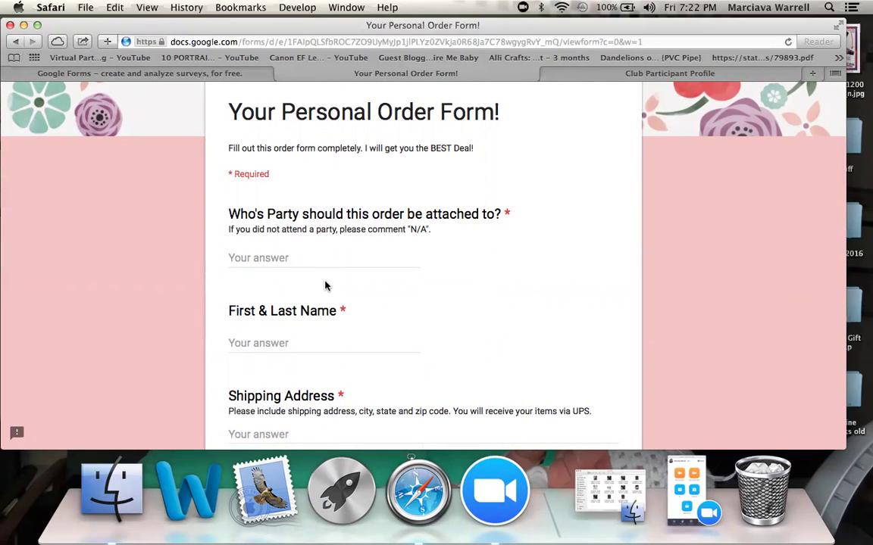
scroll(325, 286, "down", 3)
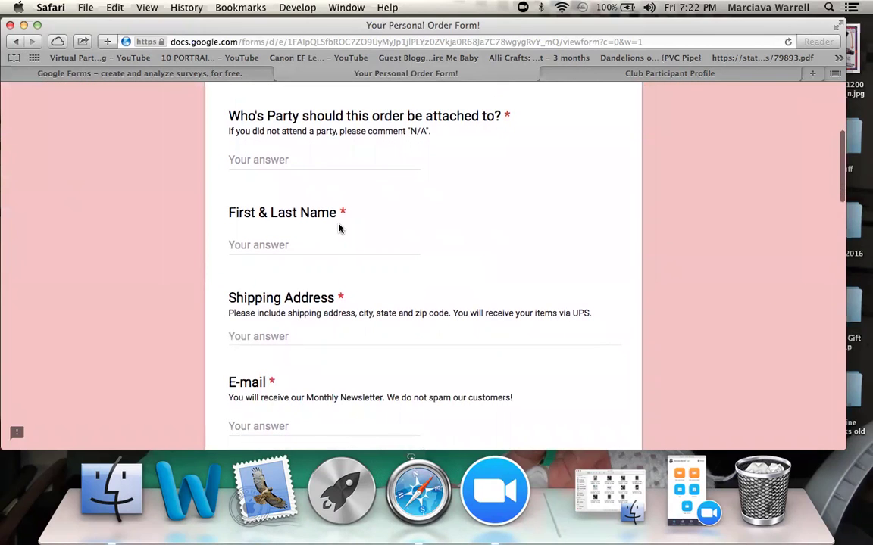
scroll(361, 293, "down", 5)
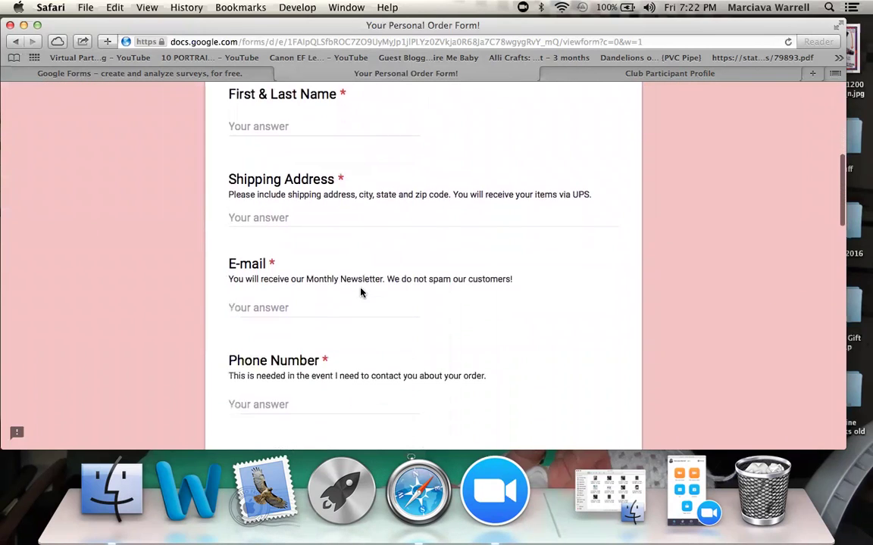
scroll(361, 293, "down", 3)
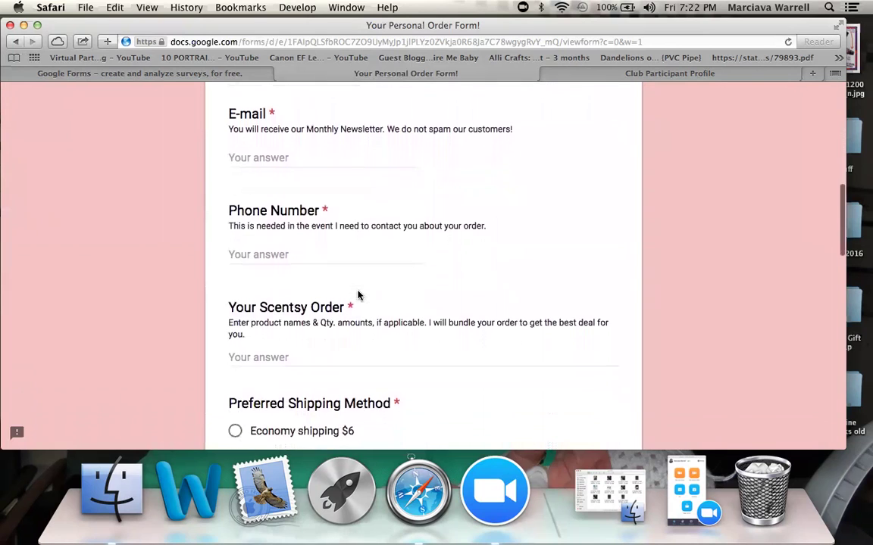
scroll(357, 295, "down", 4)
- Try "love warmer" as a sample answer to the Your Scentsy Order question and clear it again
left_click(290, 228)
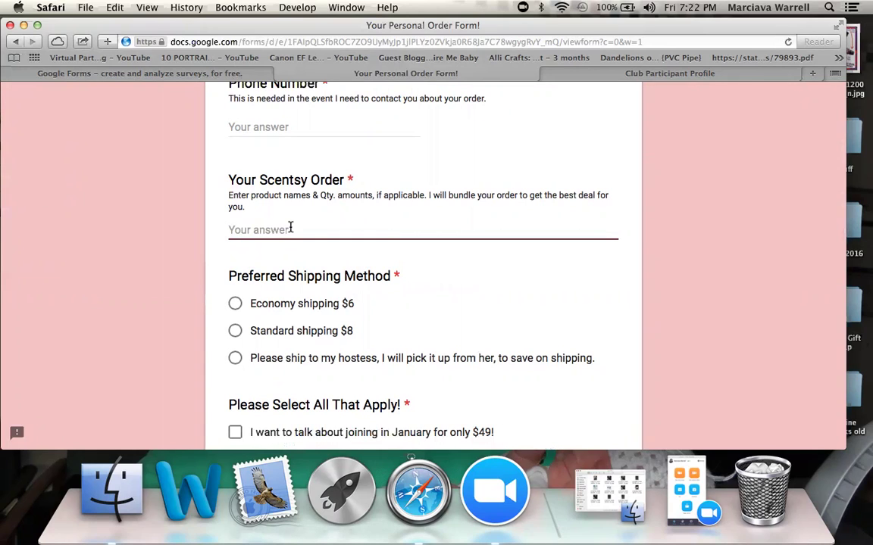
type("love warmer")
key("Return")
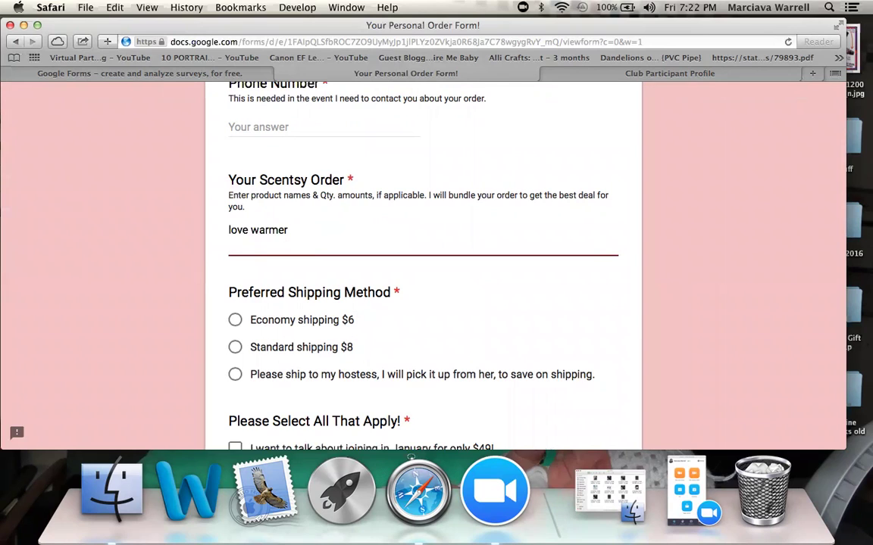
key("BackSpace")
key("BackSpace")
key("BackSpace")
key("BackSpace")
key("BackSpace")
key("BackSpace")
key("BackSpace")
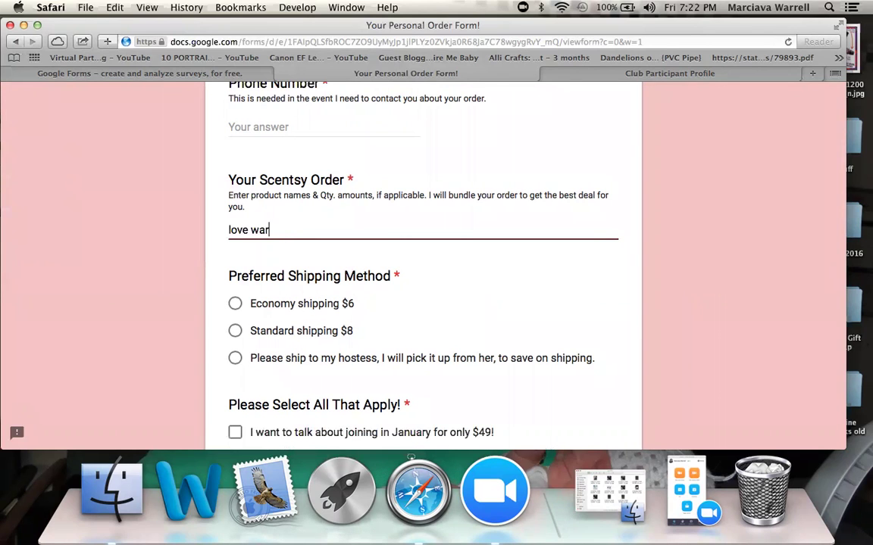
key("BackSpace")
key("BackSpace")
key("BackSpace")
key("BackSpace")
key("BackSpace")
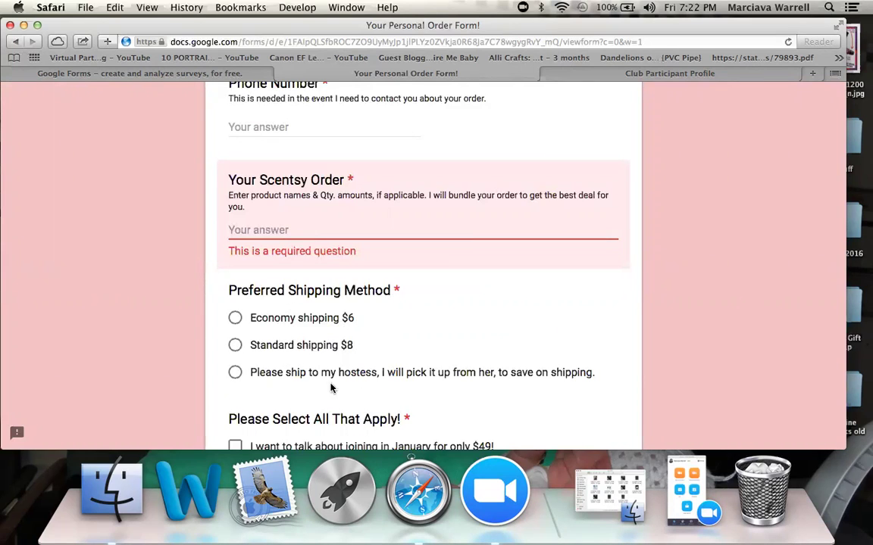
- Review the rest of the order form: shipping method, interest checkboxes, payment method and the closing image
scroll(512, 356, "down", 5)
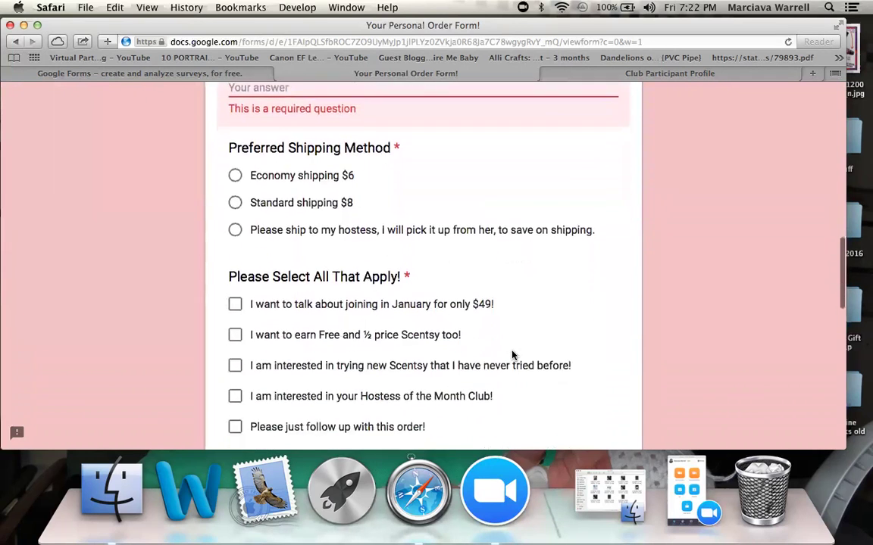
scroll(512, 356, "down", 3)
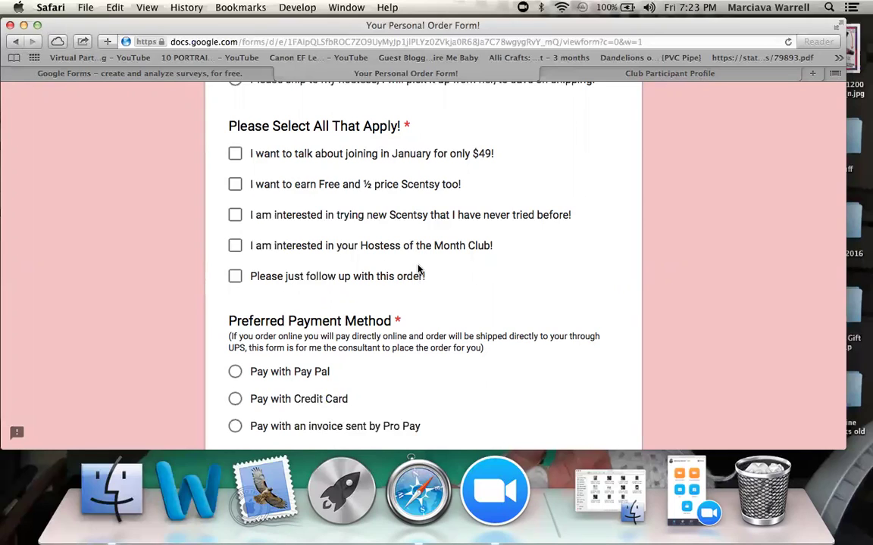
scroll(418, 269, "down", 4)
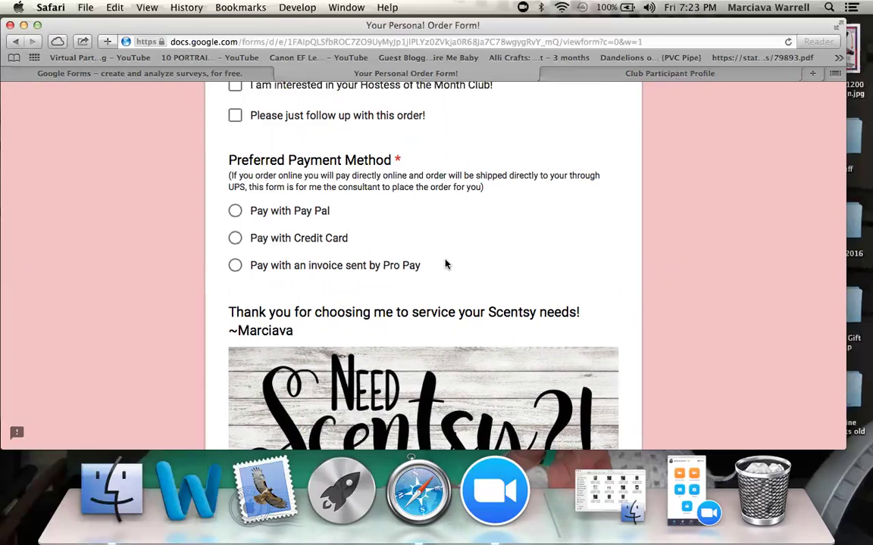
scroll(446, 265, "down", 5)
scroll(515, 325, "up", 2)
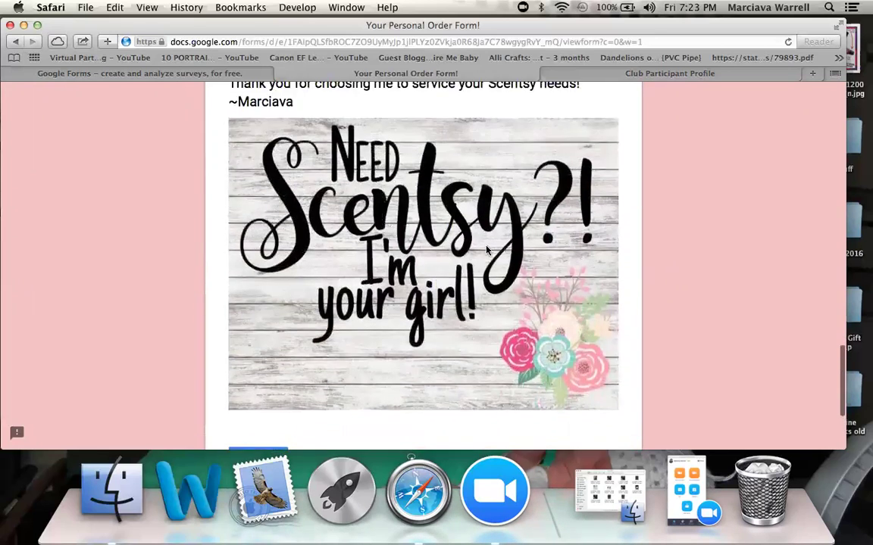
scroll(487, 250, "up", 1)
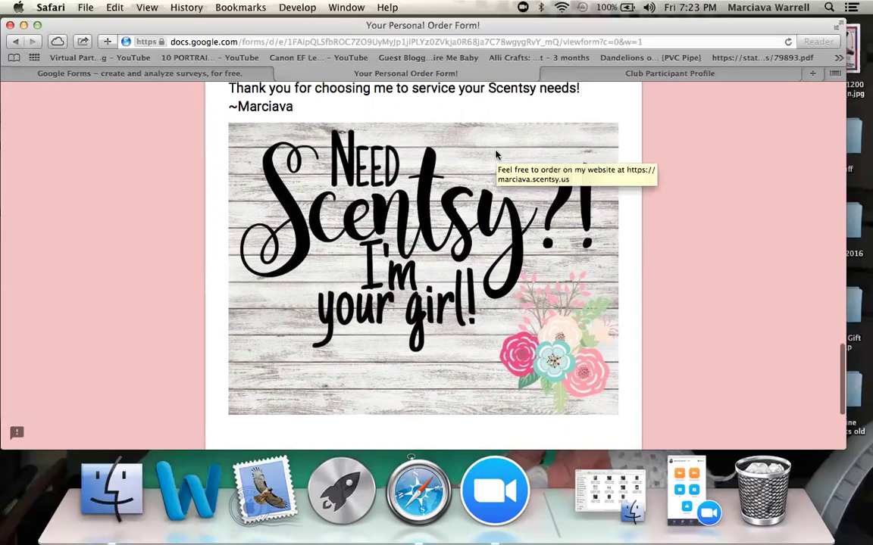
scroll(497, 150, "up", 5)
- Switch to the Club Participant Profile form and review its questions down to the submit section
left_click(628, 73)
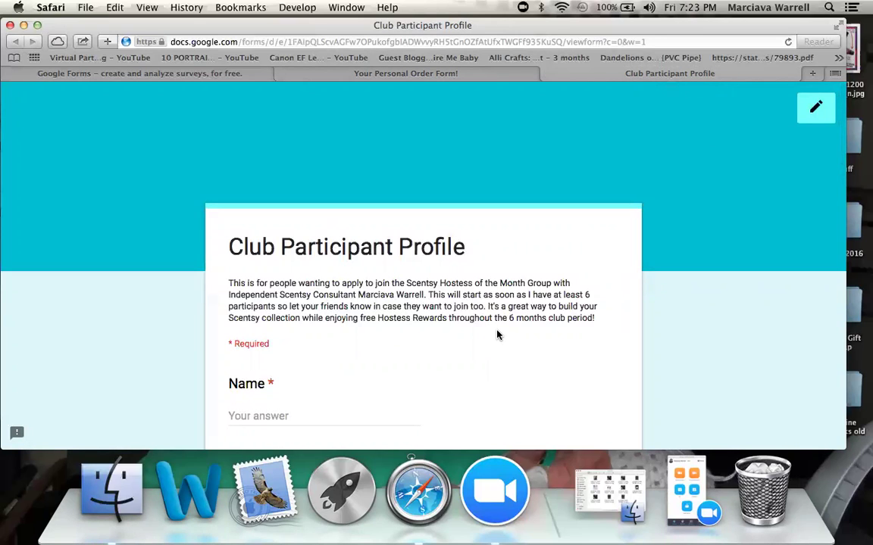
scroll(497, 335, "down", 4)
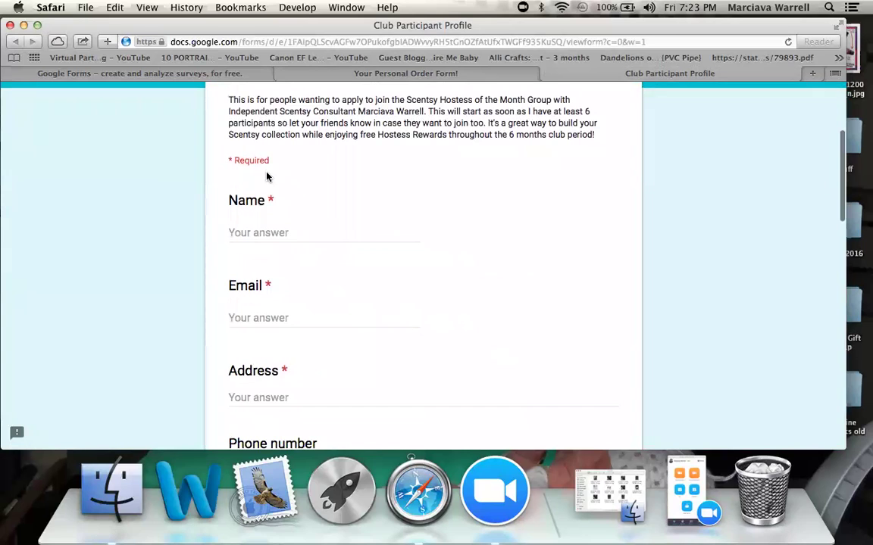
scroll(434, 285, "down", 3)
scroll(434, 285, "down", 5)
scroll(415, 236, "down", 6)
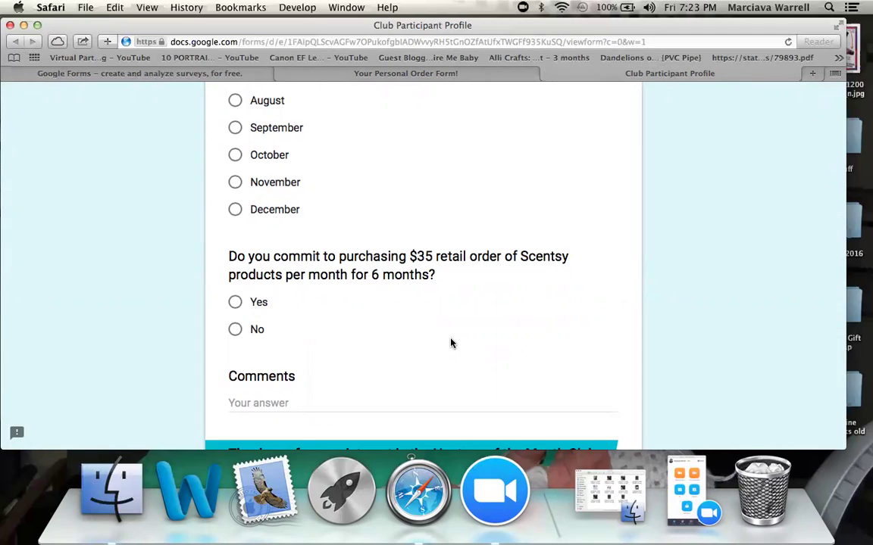
scroll(450, 344, "down", 3)
scroll(450, 339, "down", 2)
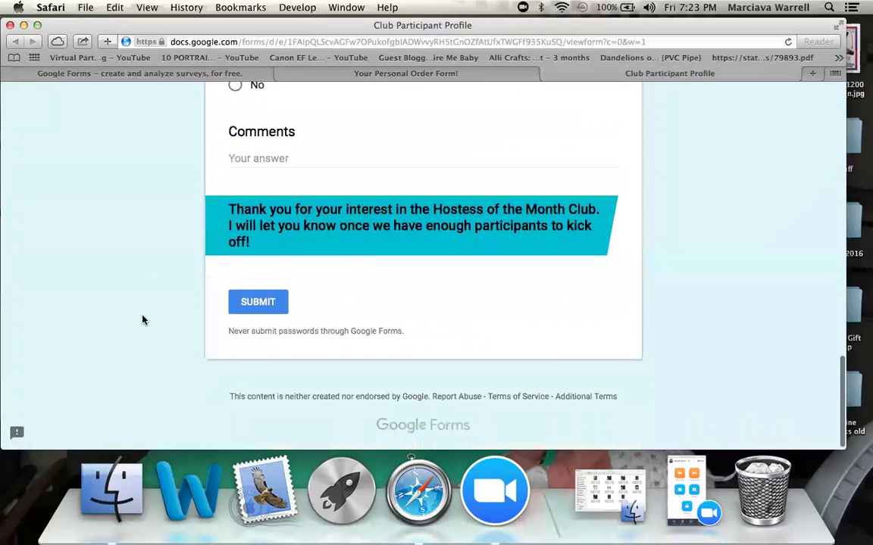
- Return to the Google Forms introduction page and go to the Google Forms home screen
left_click(436, 74)
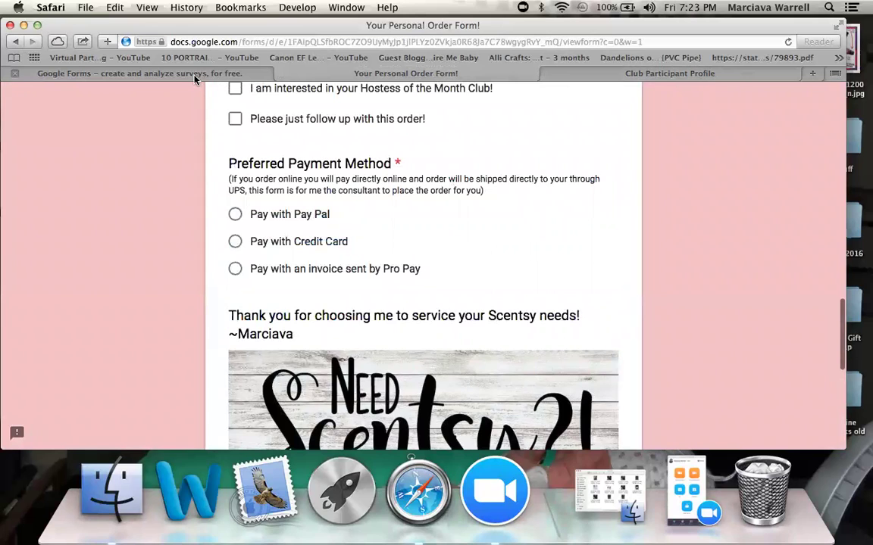
left_click(171, 69)
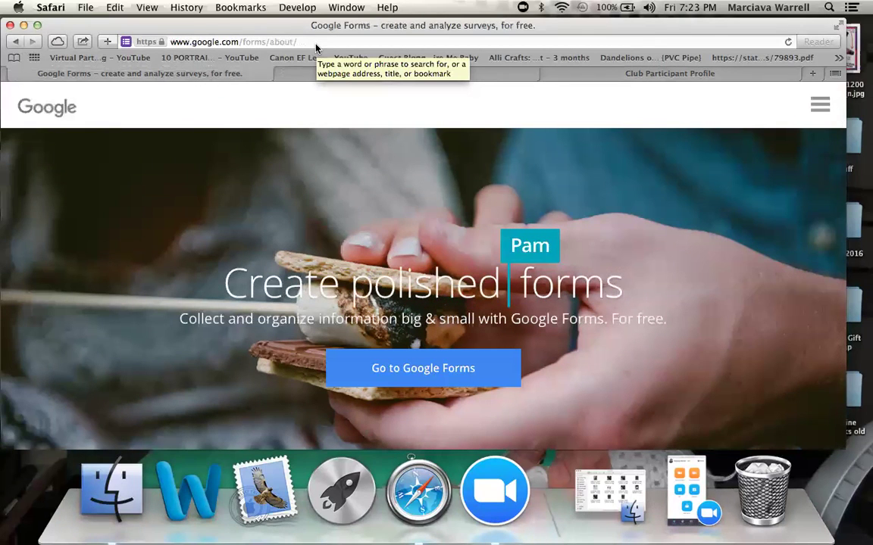
left_click(430, 368)
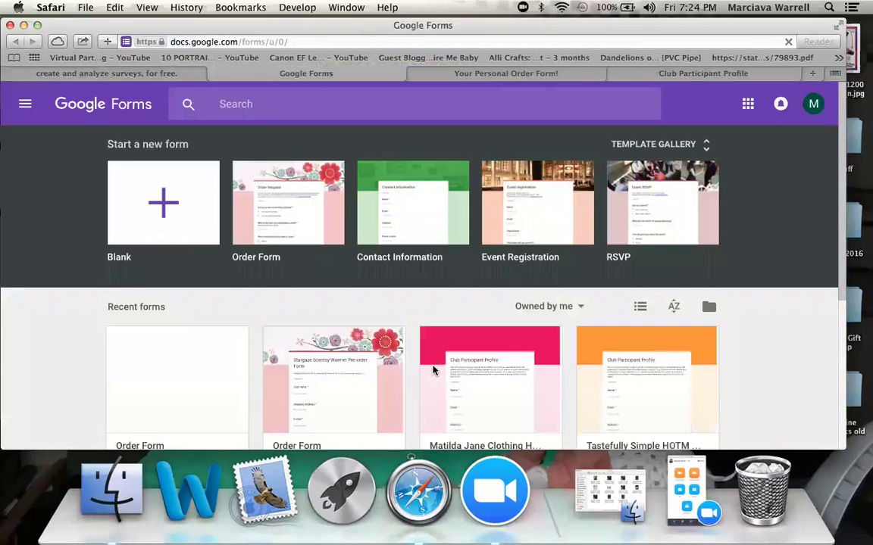
- Look through the recent forms and the available templates on the Google Forms home screen
scroll(446, 370, "down", 3)
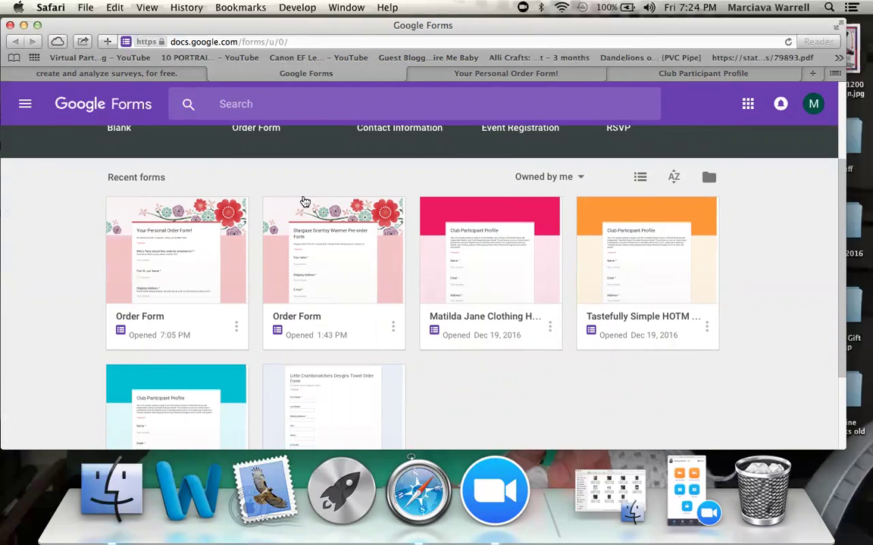
scroll(264, 188, "up", 2)
scroll(263, 184, "up", 2)
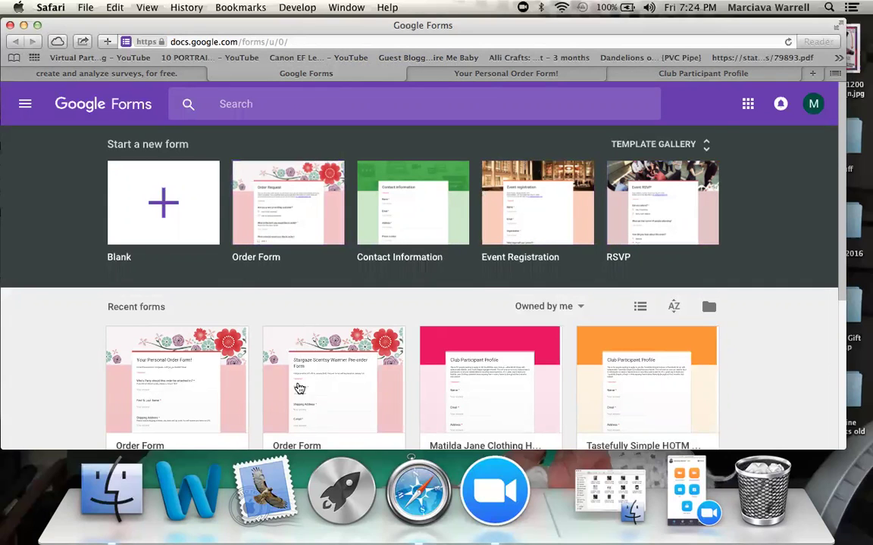
scroll(277, 350, "down", 2)
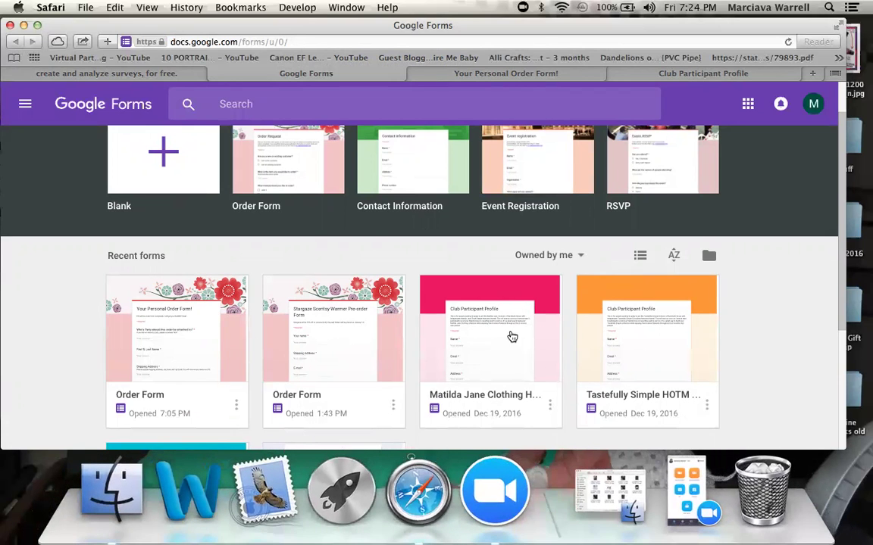
scroll(509, 333, "down", 3)
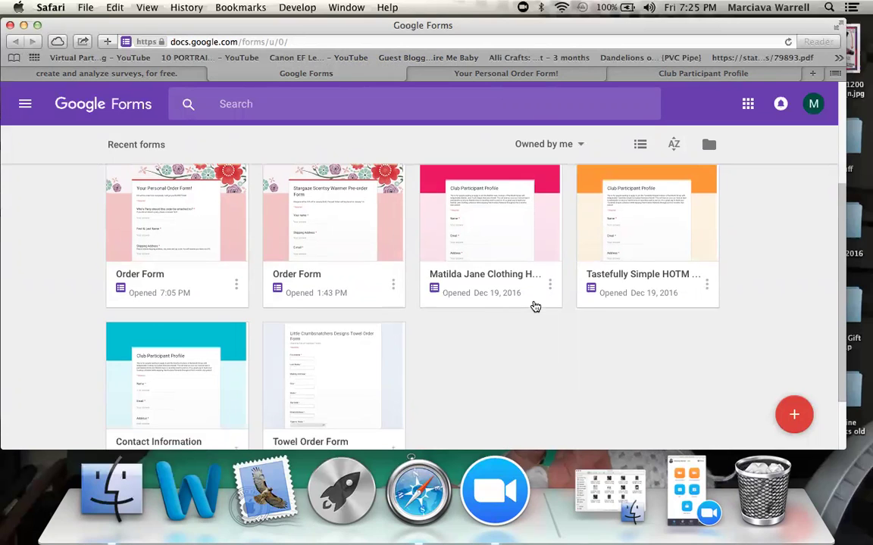
scroll(534, 306, "down", 2)
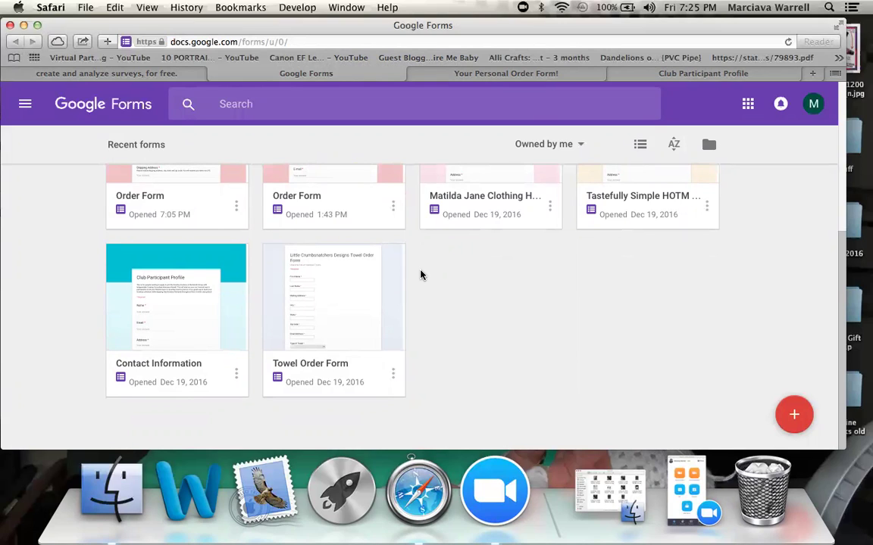
scroll(321, 273, "up", 4)
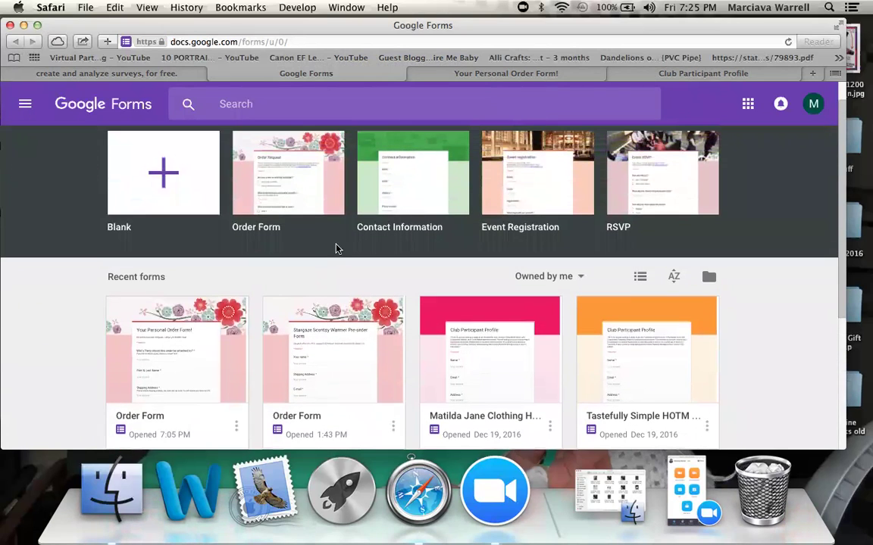
scroll(252, 205, "up", 1)
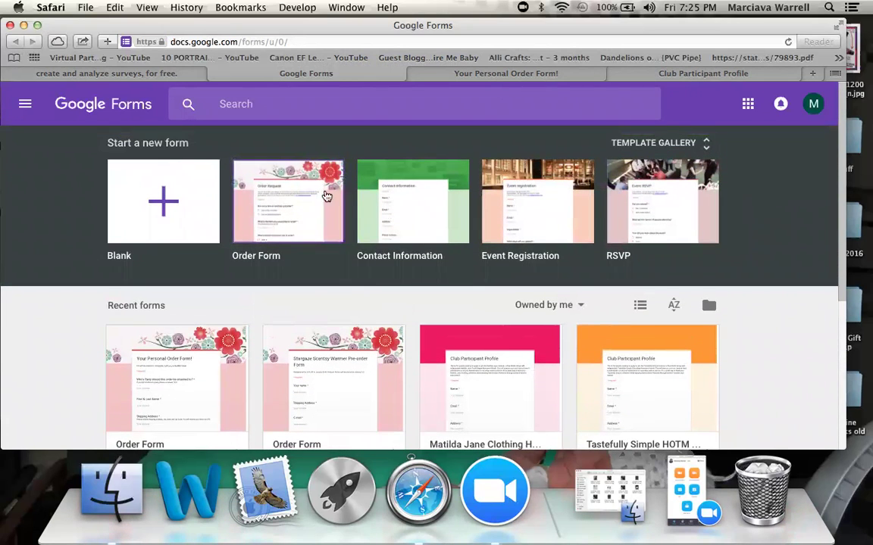
- Create a new form from the Contact Information template and change its title to "Customer Order Form"
left_click(380, 198)
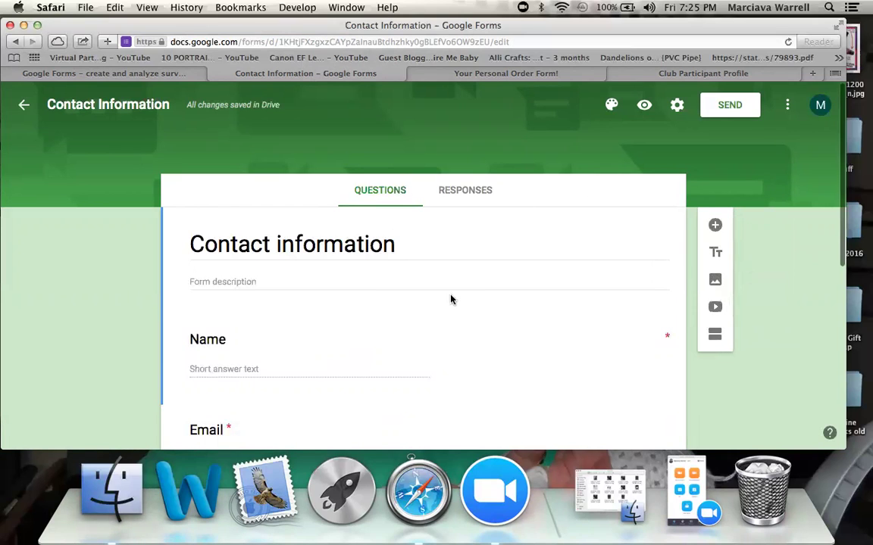
scroll(405, 264, "down", 2)
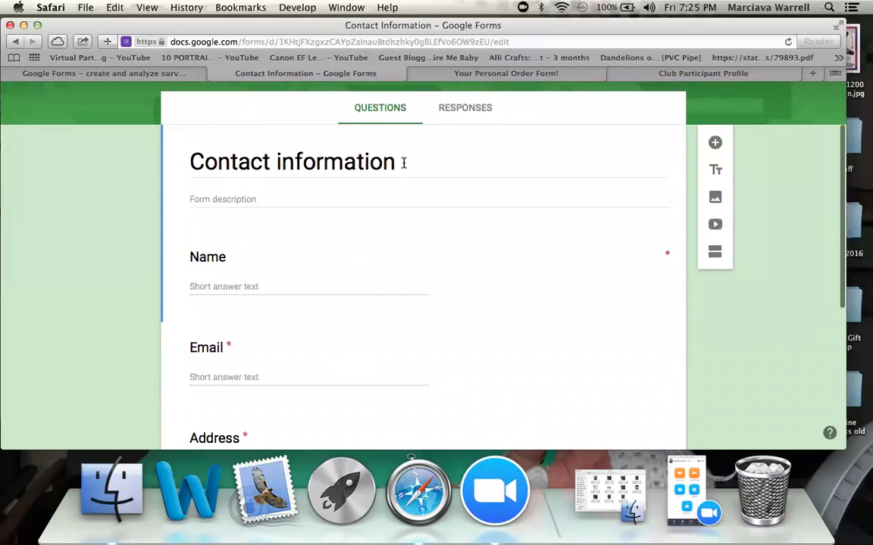
left_click_drag(401, 161, 183, 150)
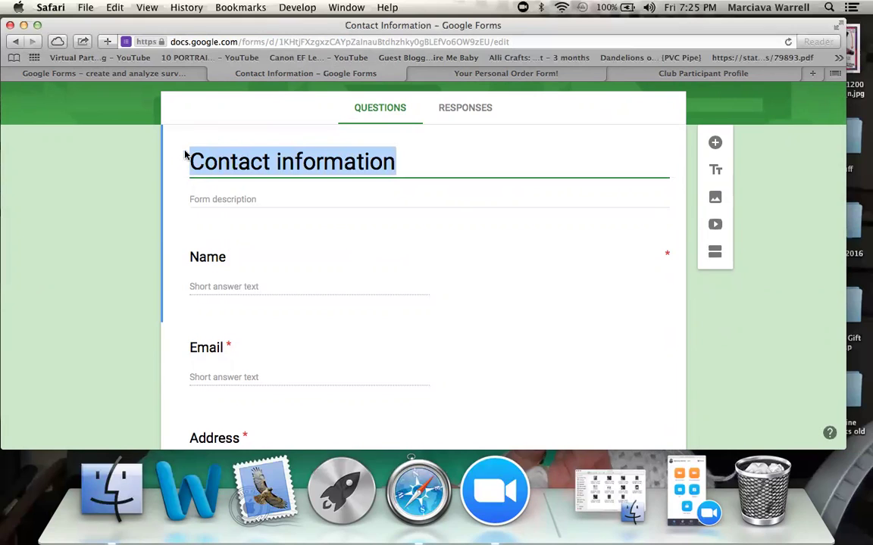
type("Custoer")
key("BackSpace")
key("BackSpace")
type("ner")
key("BackSpace")
key("BackSpace")
key("BackSpace")
type("mer ")
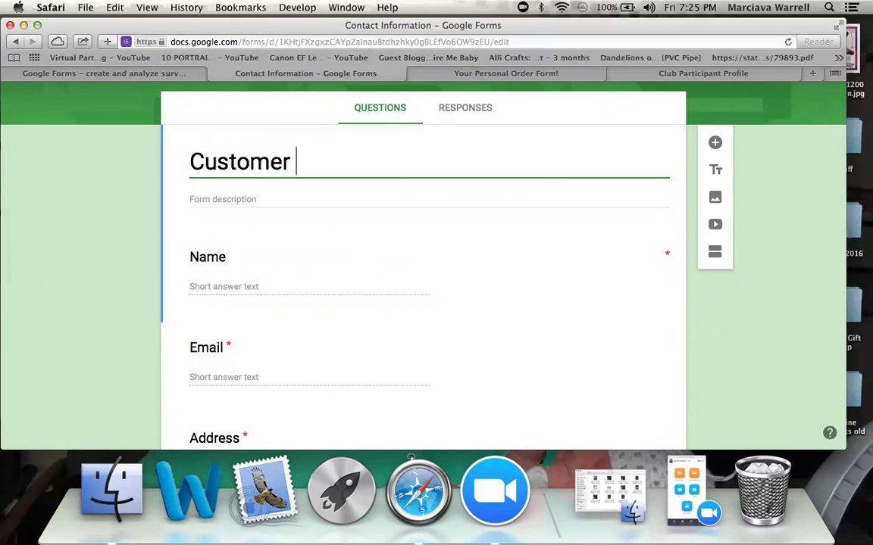
type("Order For,")
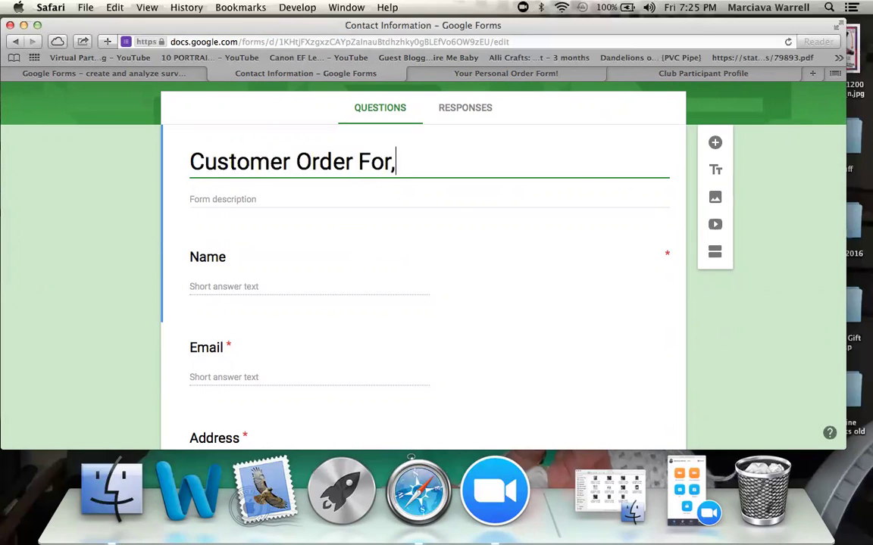
key("BackSpace")
key("BackSpace")
type("m")
- Enter the form description "Please complete this form, for me to place your order." and retitle the Name question "First & Last Name"
left_click(234, 202)
type("Ple")
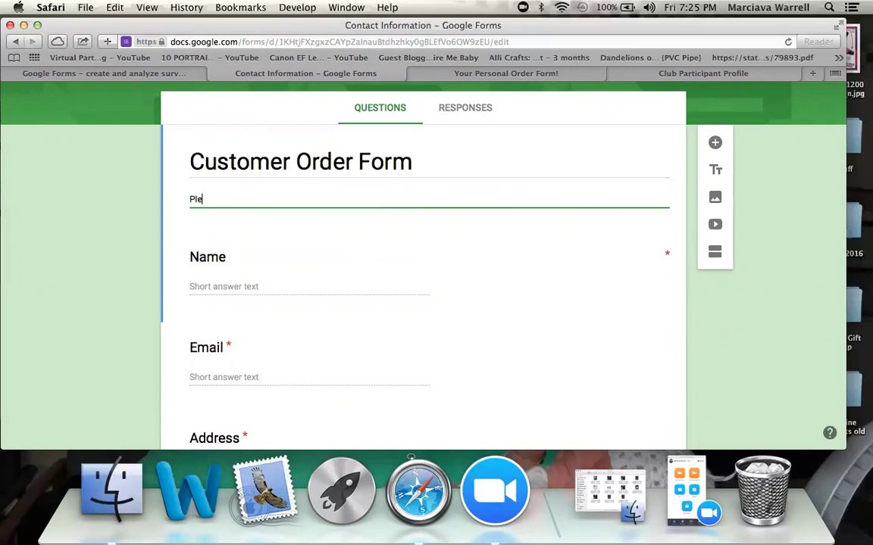
type("ase complete this form,")
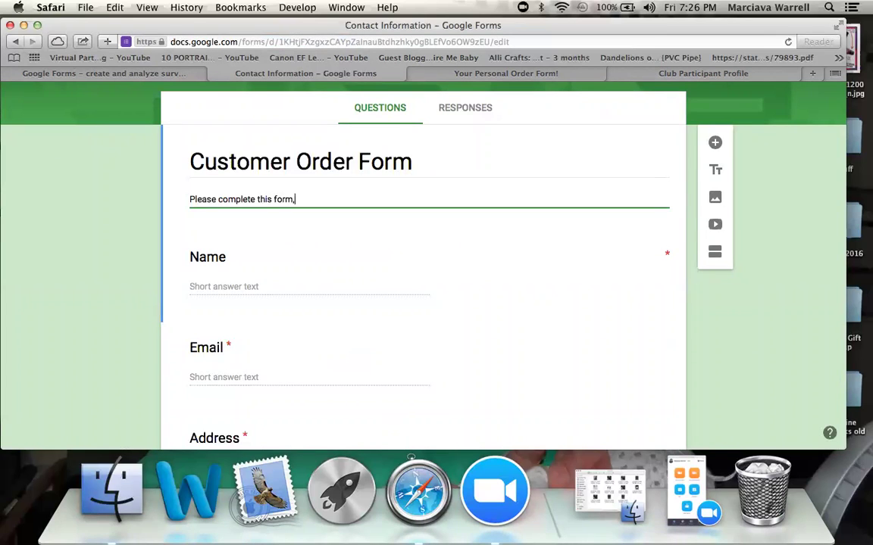
type(" for me to place your order.")
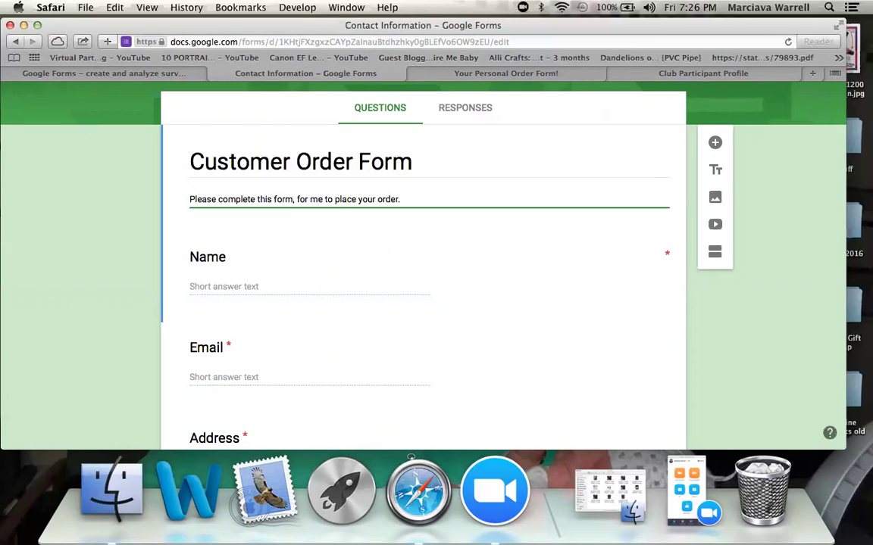
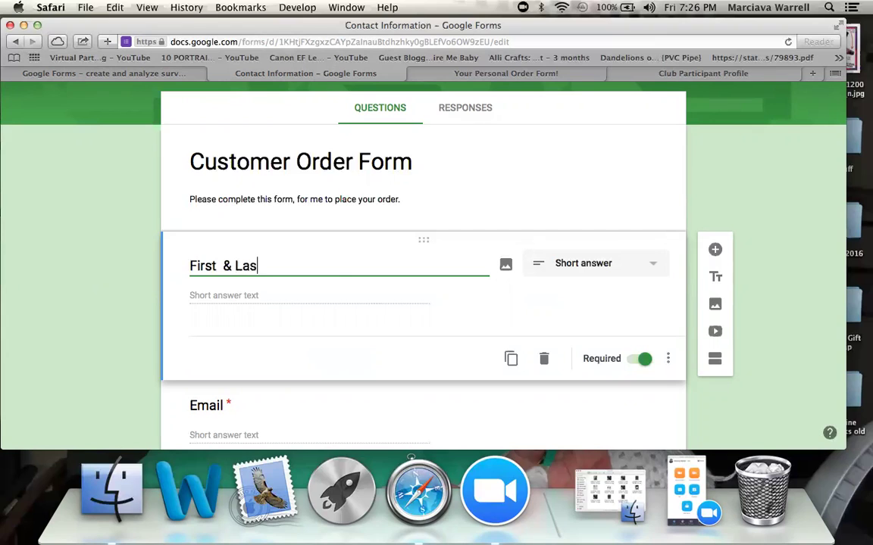
type("me")
left_click(230, 296)
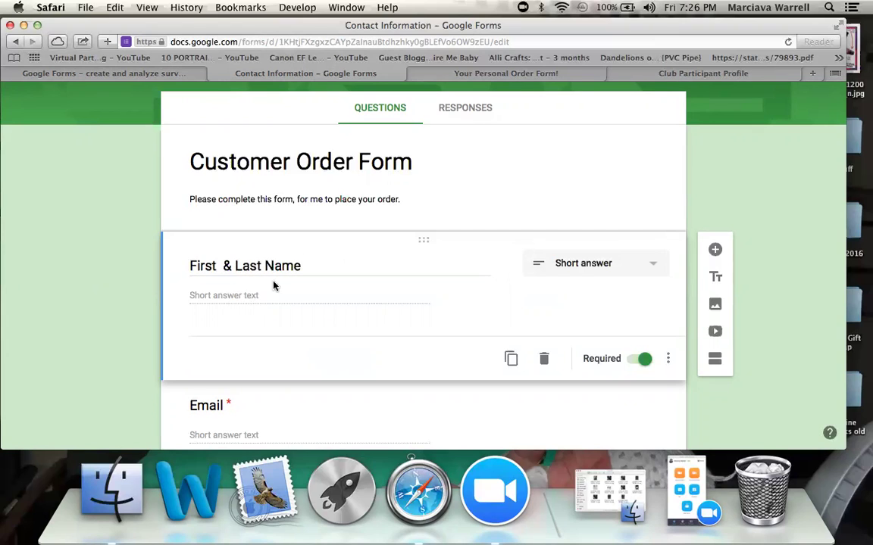
- Show a description field on the First & Last Name question, remove it again and view the available answer types
left_click(668, 362)
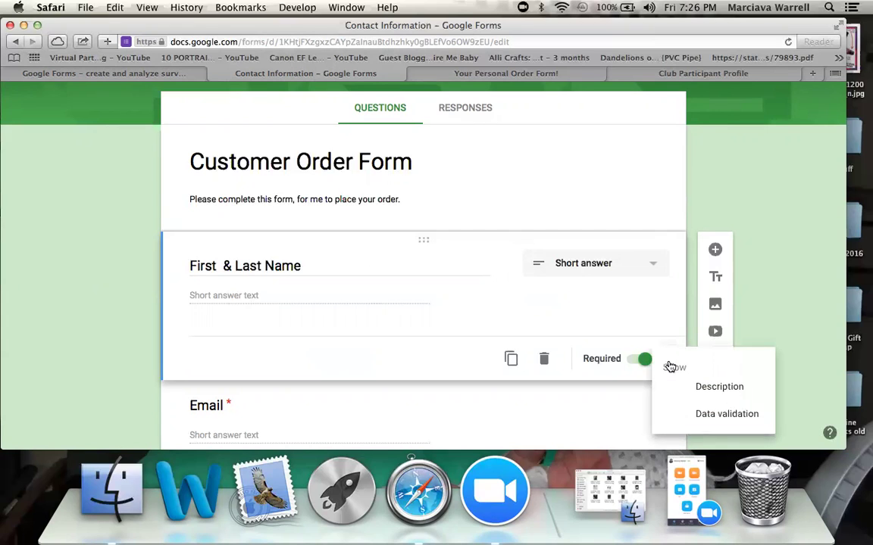
left_click(716, 388)
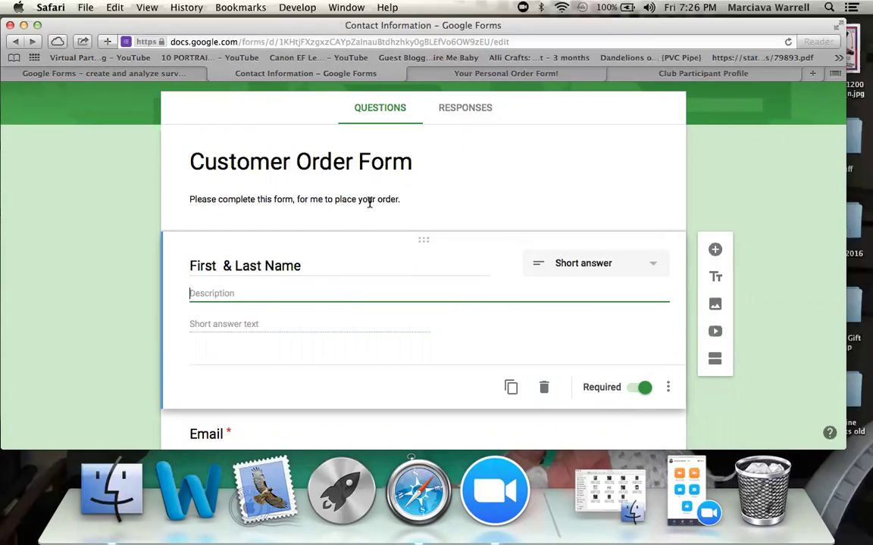
left_click(667, 387)
left_click(705, 388)
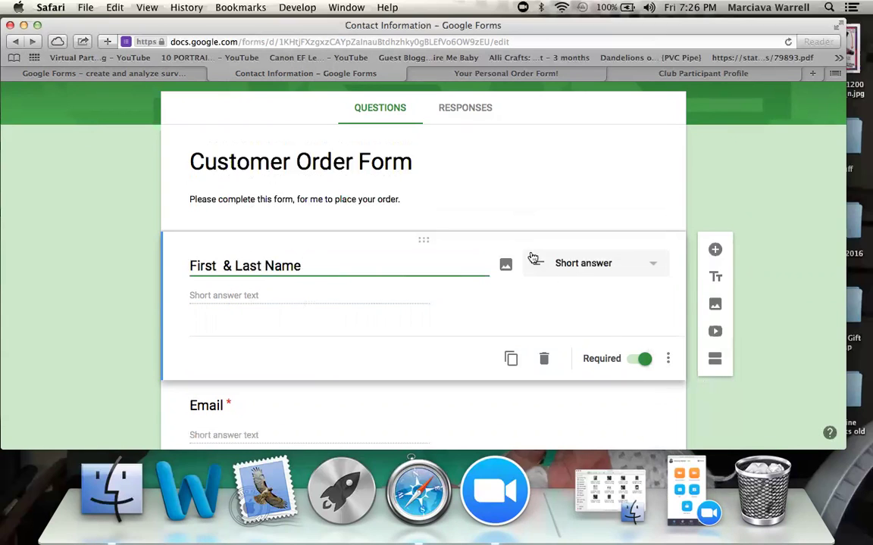
left_click(652, 264)
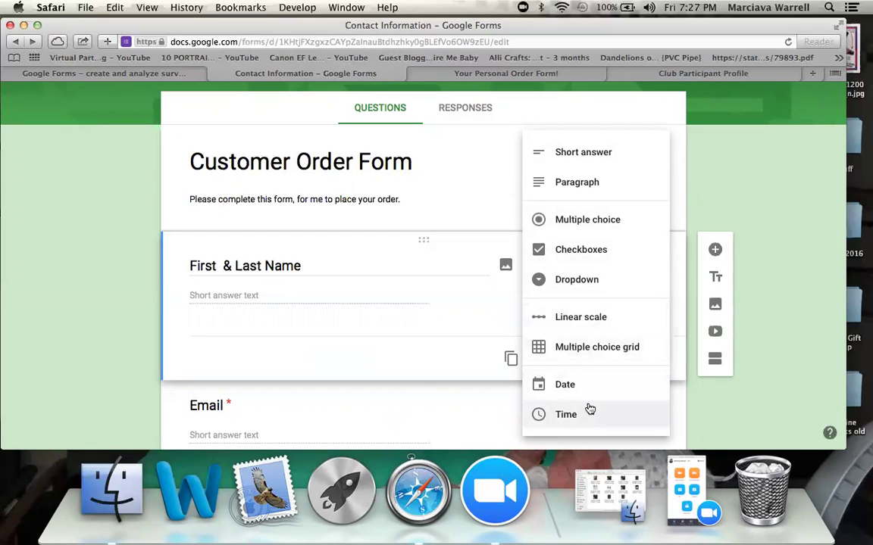
left_click(296, 291)
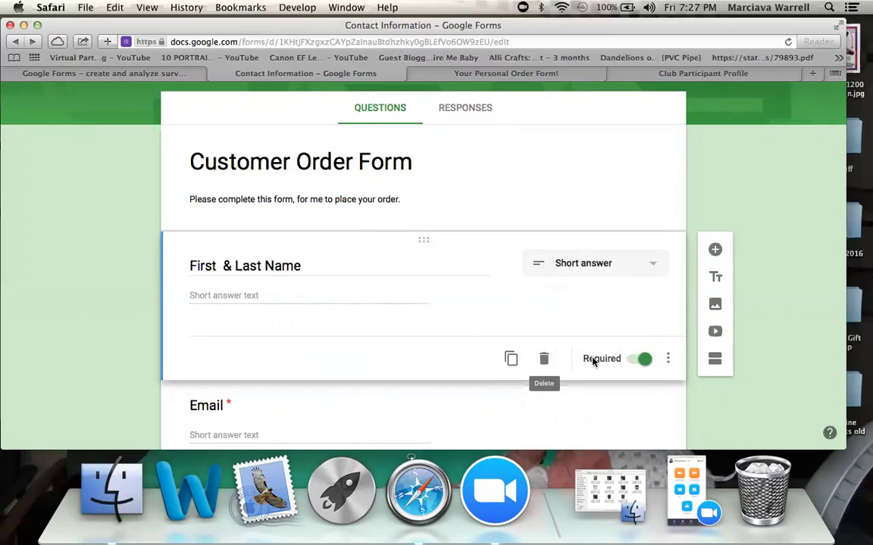
- Make the First & Last Name question optional and set it back to required
left_click(634, 365)
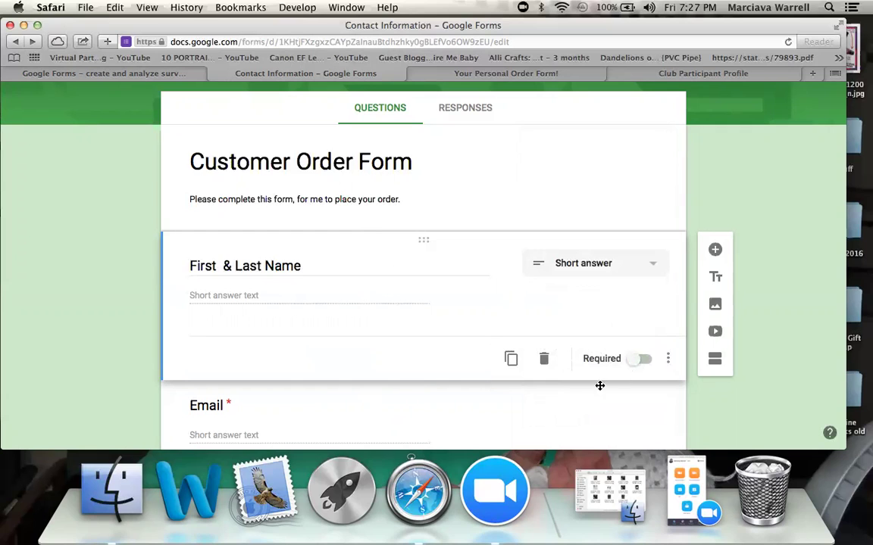
left_click(556, 425)
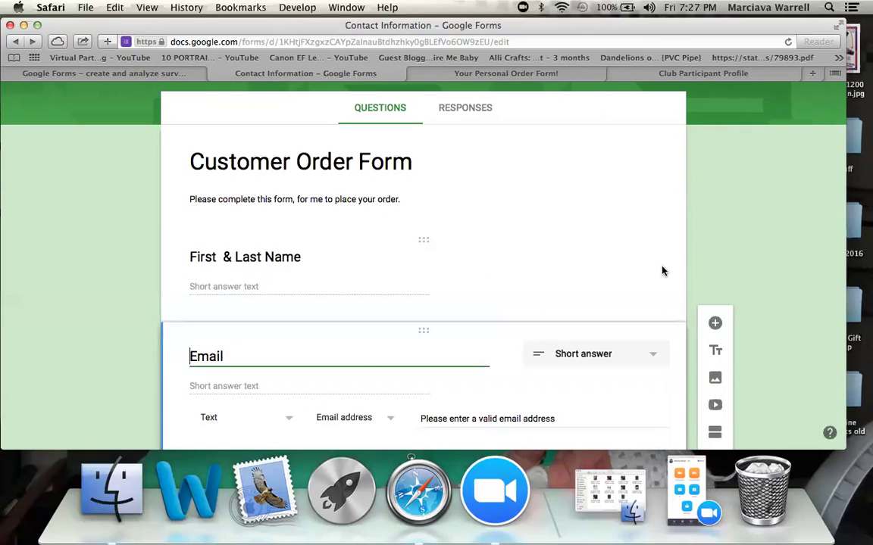
left_click(241, 277)
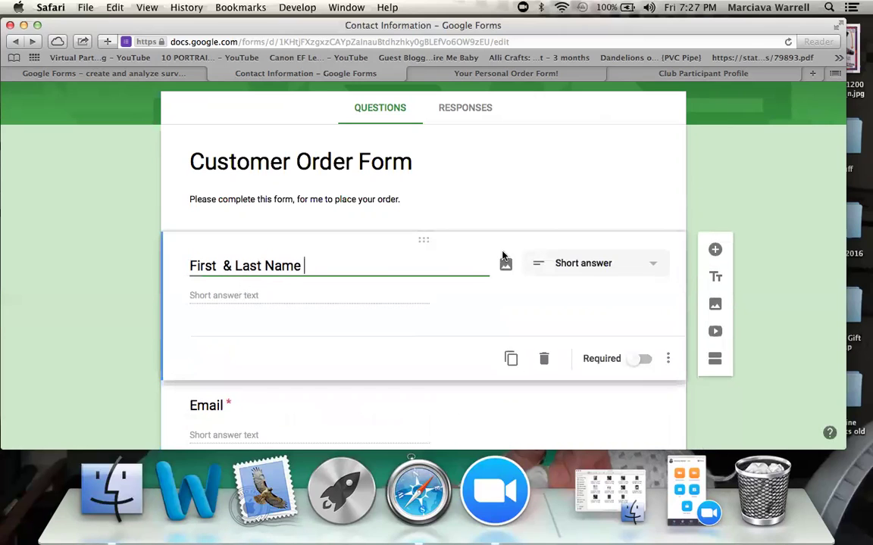
left_click(647, 362)
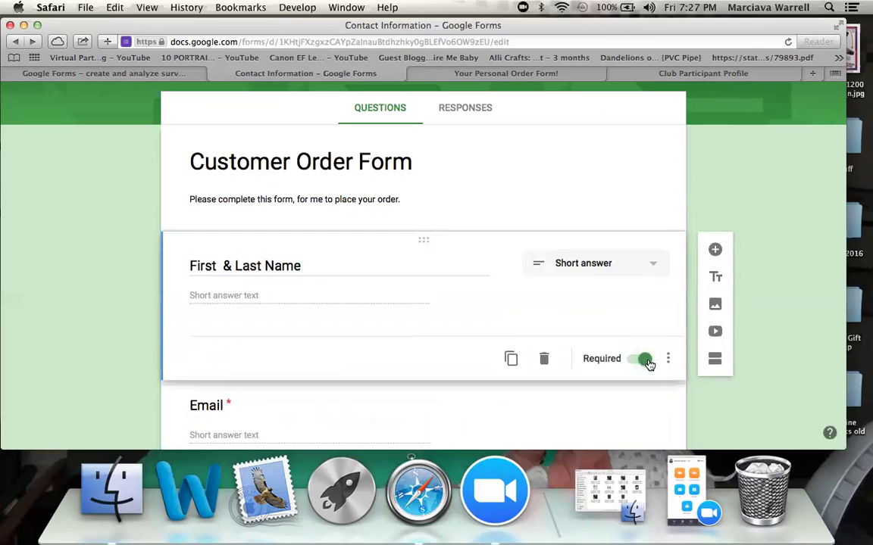
- Retitle the Email question "Email Address"
left_click(519, 410)
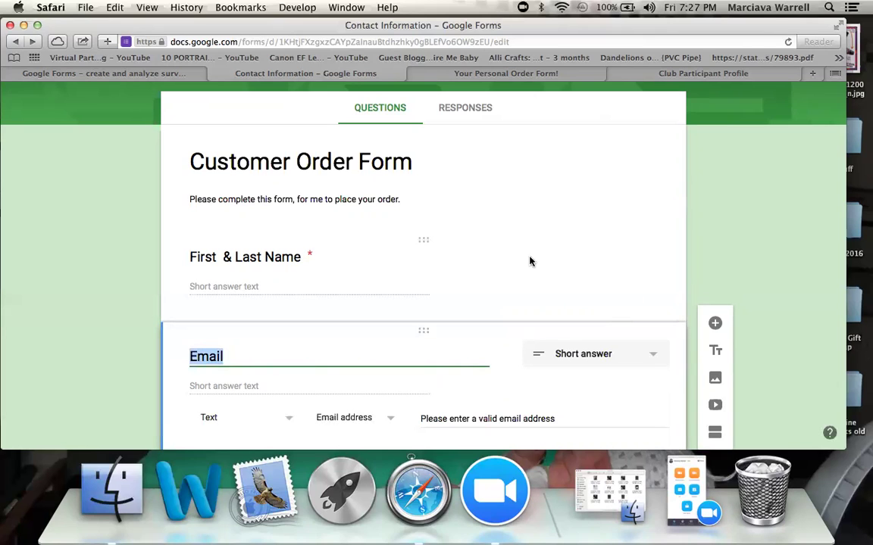
scroll(530, 257, "down", 3)
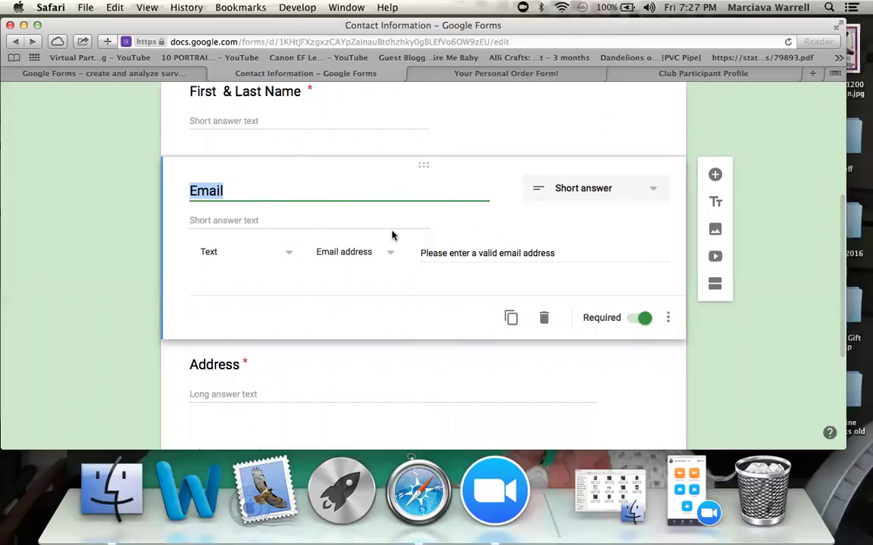
left_click(234, 188)
type("A")
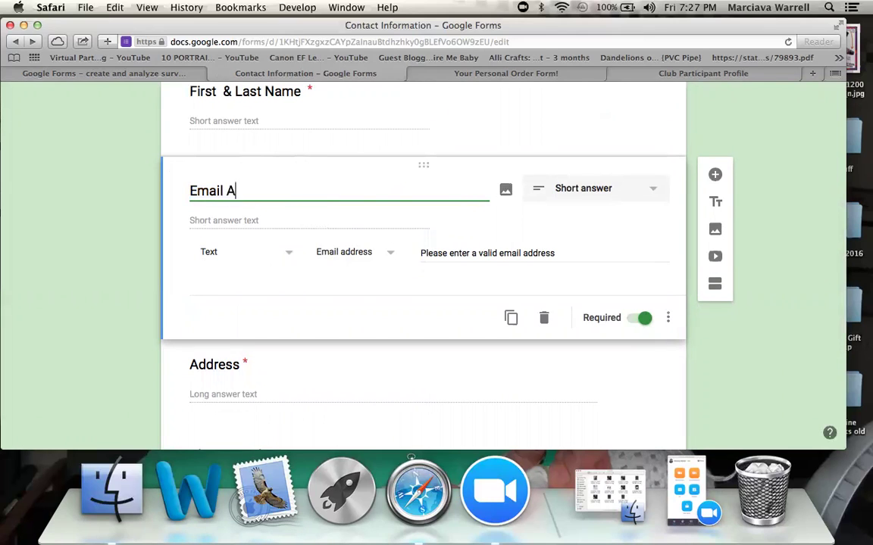
type("ddress")
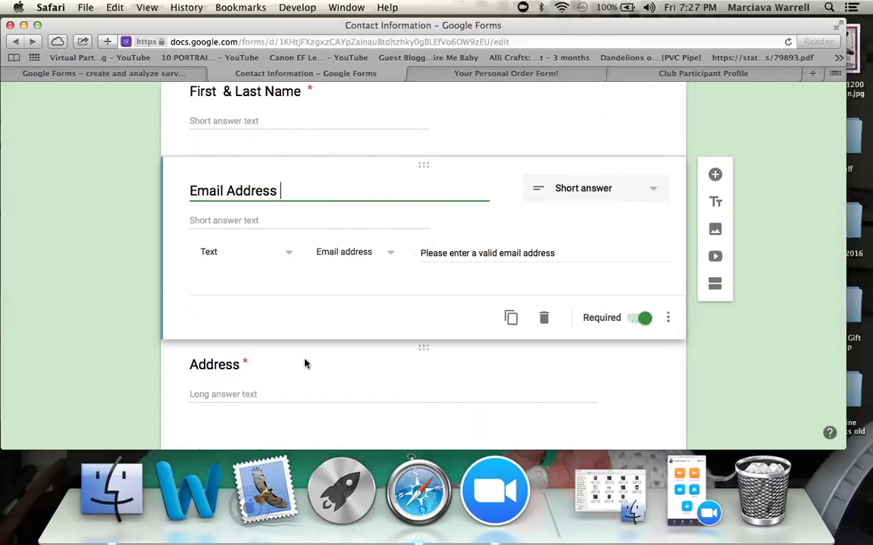
- Add the description "Please be sure to include your house number, street name, city, state and zip code." to the Address question
left_click(274, 384)
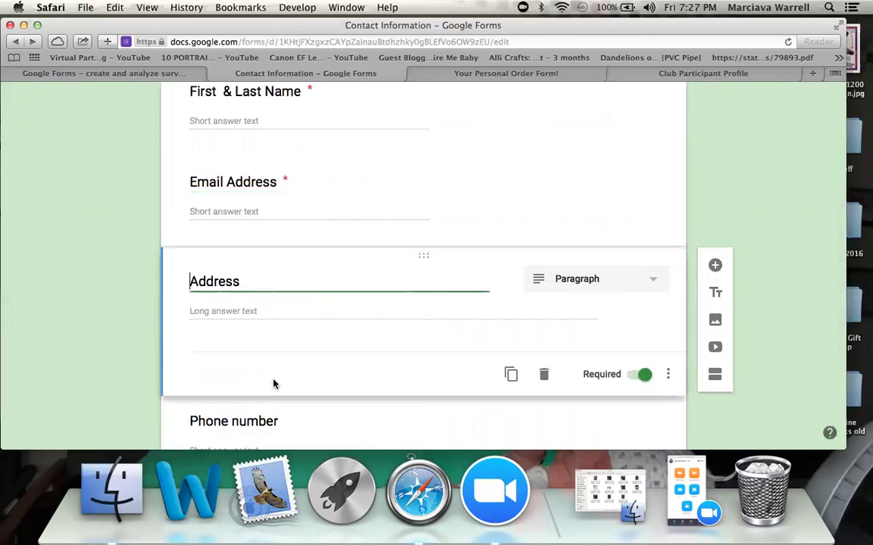
left_click(208, 315)
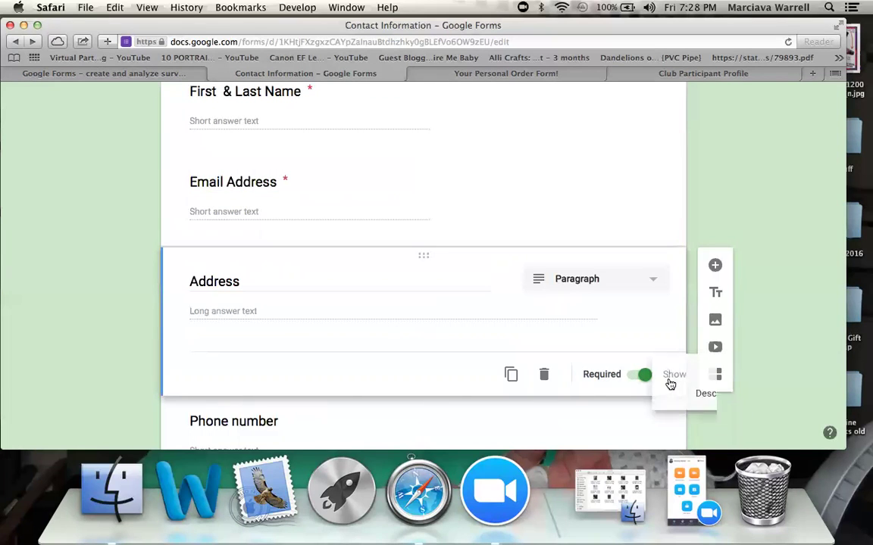
left_click(668, 379)
left_click(701, 387)
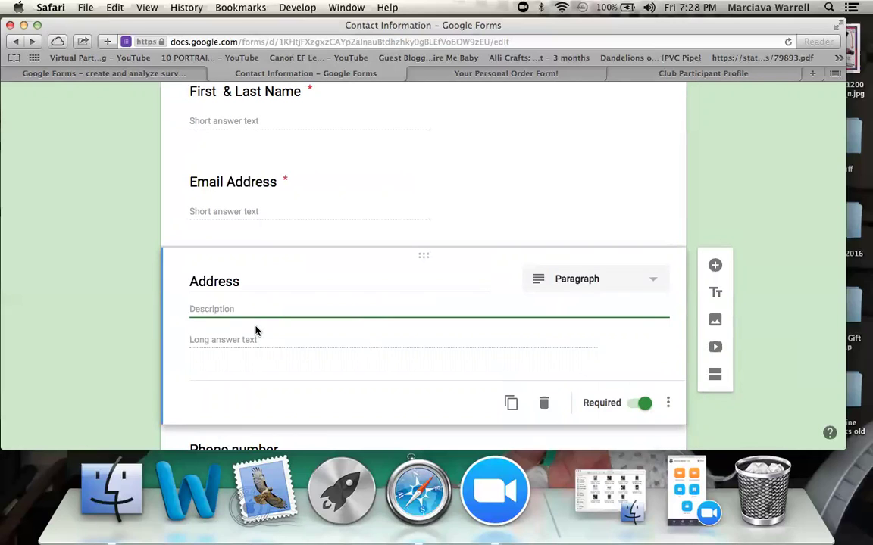
type("Please bs ure")
key("BackSpace")
key("BackSpace")
key("BackSpace")
type("ru")
key("BackSpace")
type("e sure to include your")
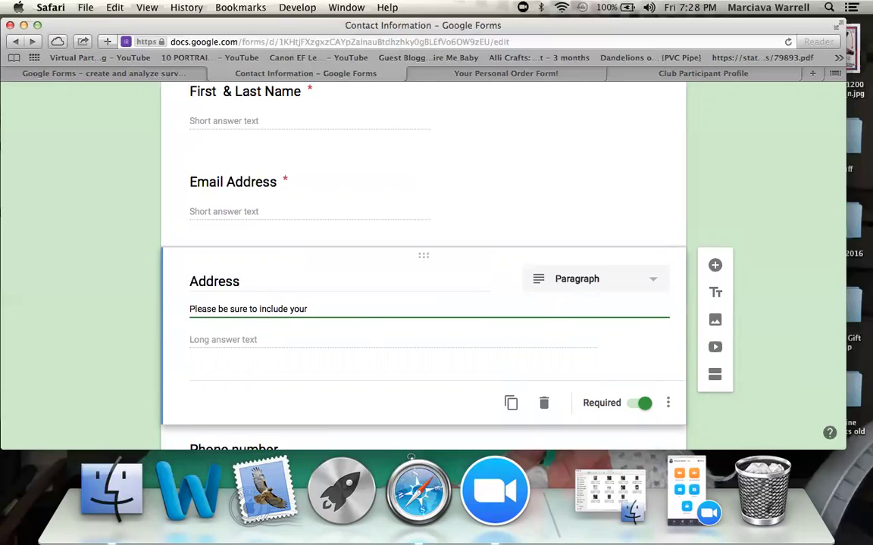
type("house number, street name, city , state and zip code.")
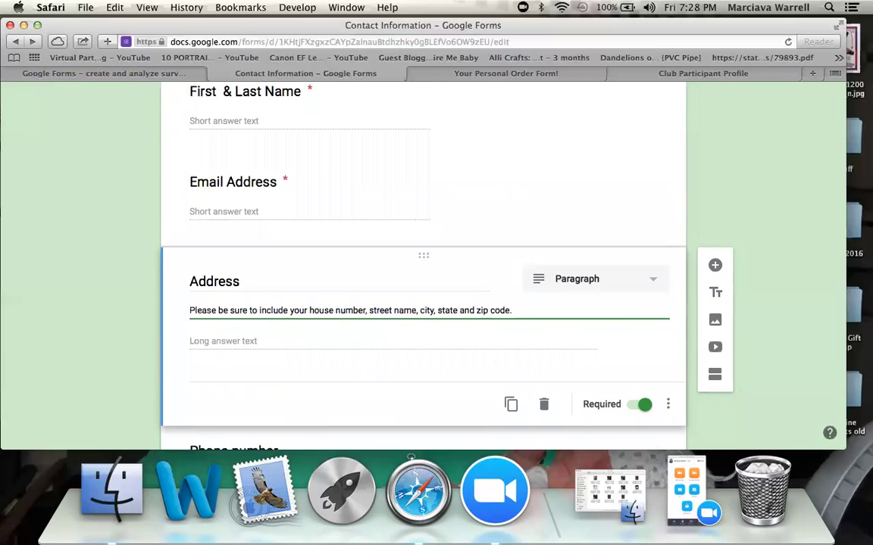
left_click(209, 337)
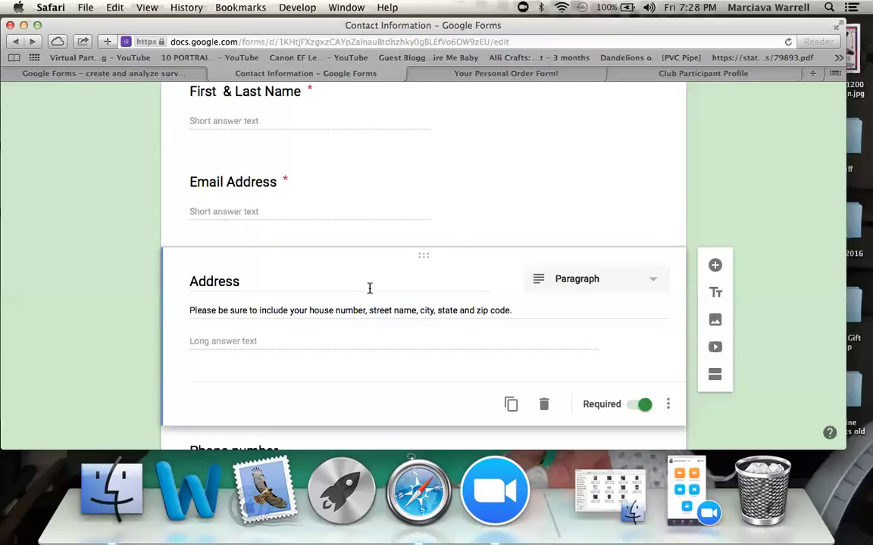
- Retitle the Comments question "Which Items Would You Care To Order?" and make it required
scroll(548, 215, "down", 5)
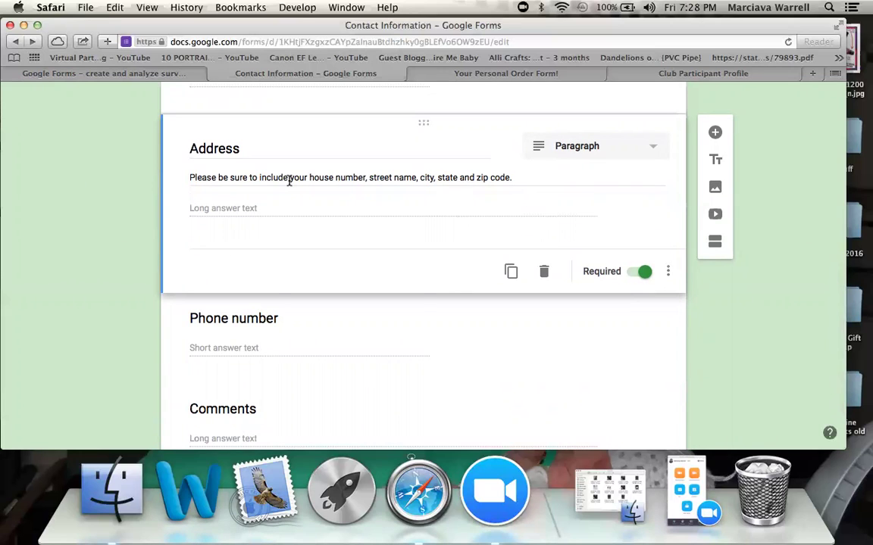
left_click(277, 319)
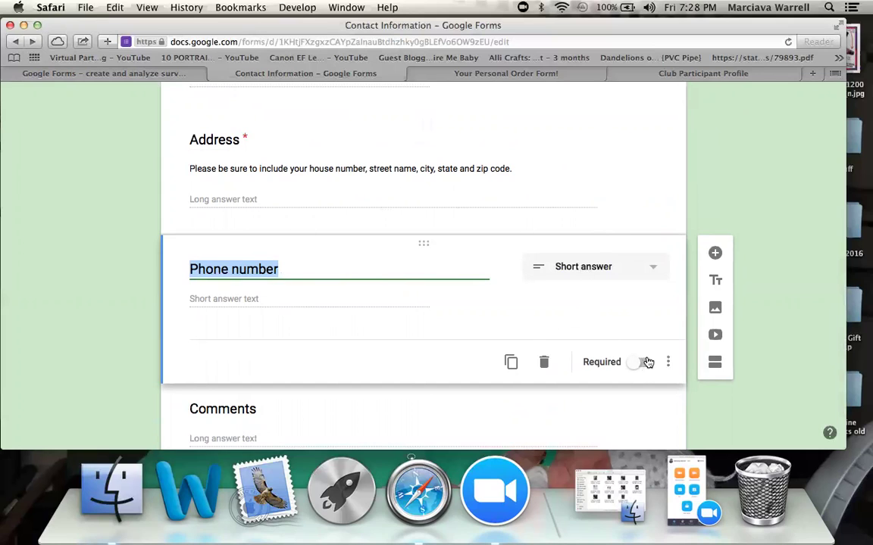
left_click(280, 415)
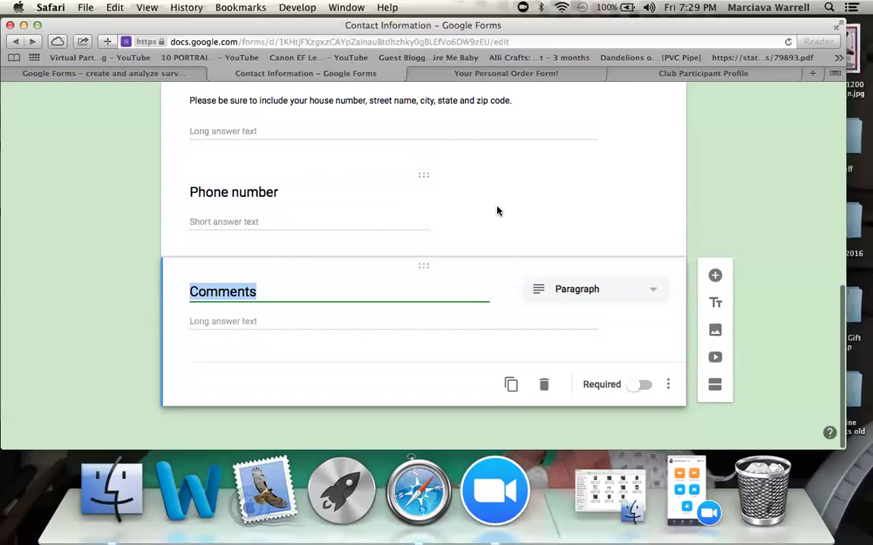
scroll(598, 178, "up", 10)
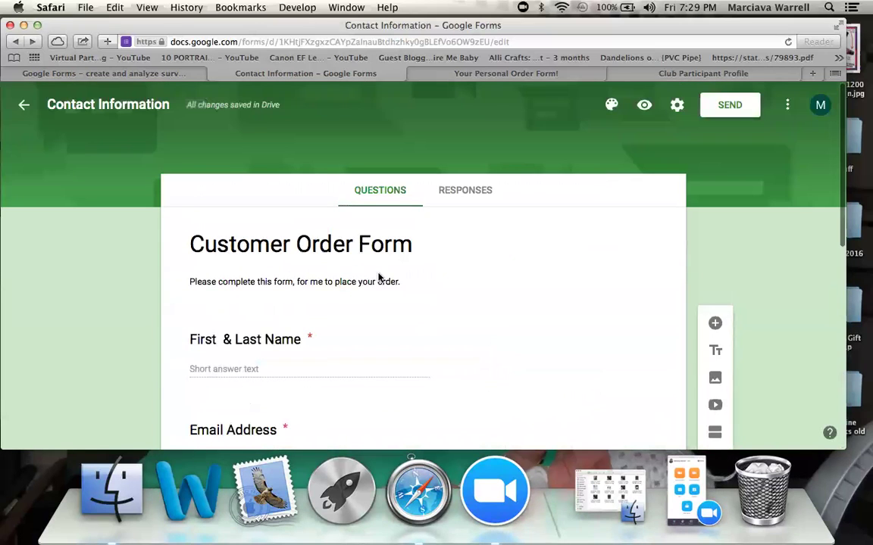
scroll(539, 322, "down", 1)
scroll(539, 323, "down", 10)
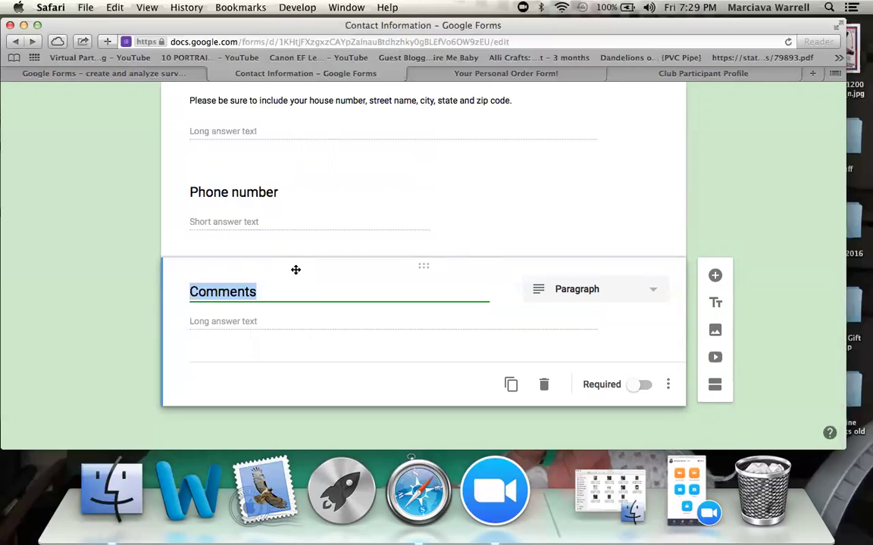
type("Which Items w")
key("BackSpace")
type("Would You Care To Order?")
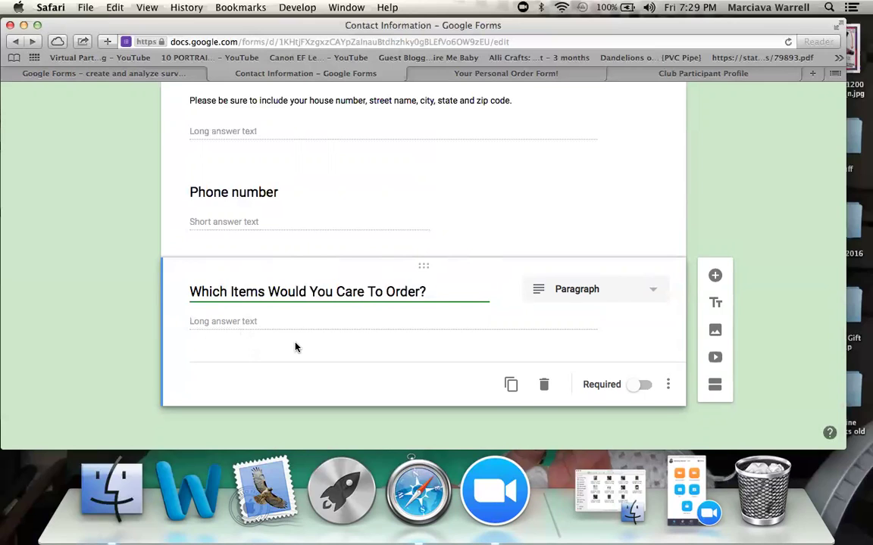
left_click(644, 385)
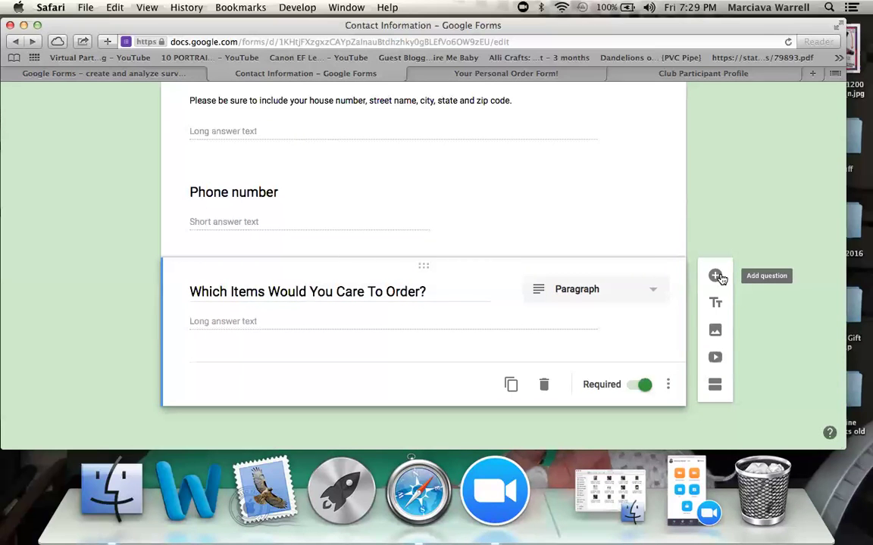
- Add a multiple choice question titled "Preferred Shipping Method" after the items question
scroll(474, 376, "down", 1)
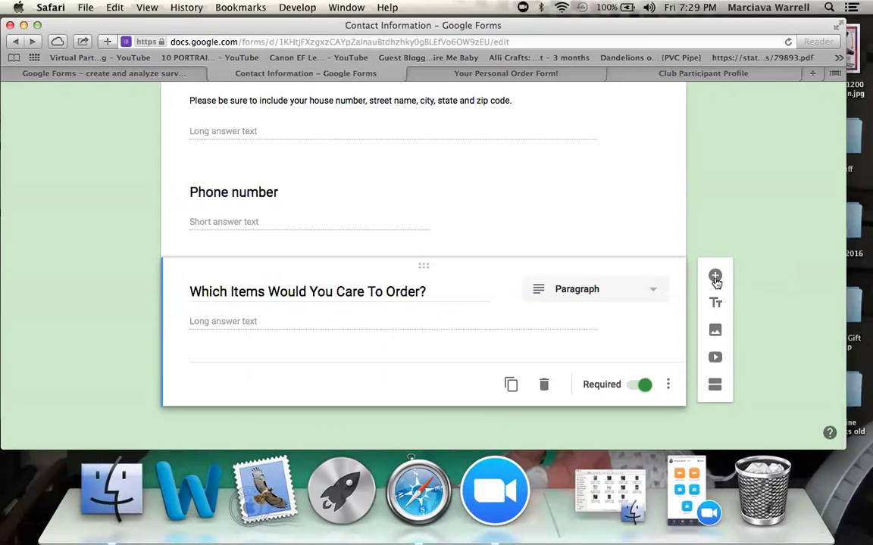
left_click(716, 278)
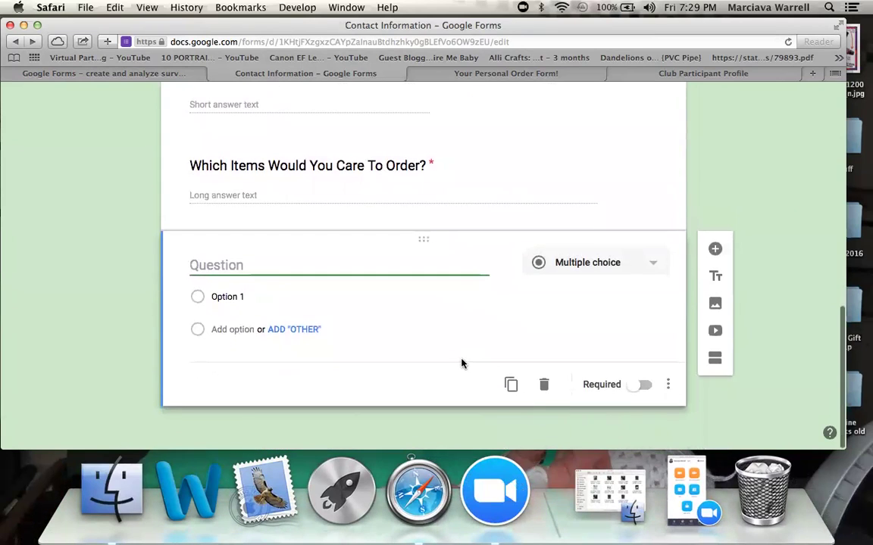
type("Preferred Shipping Method")
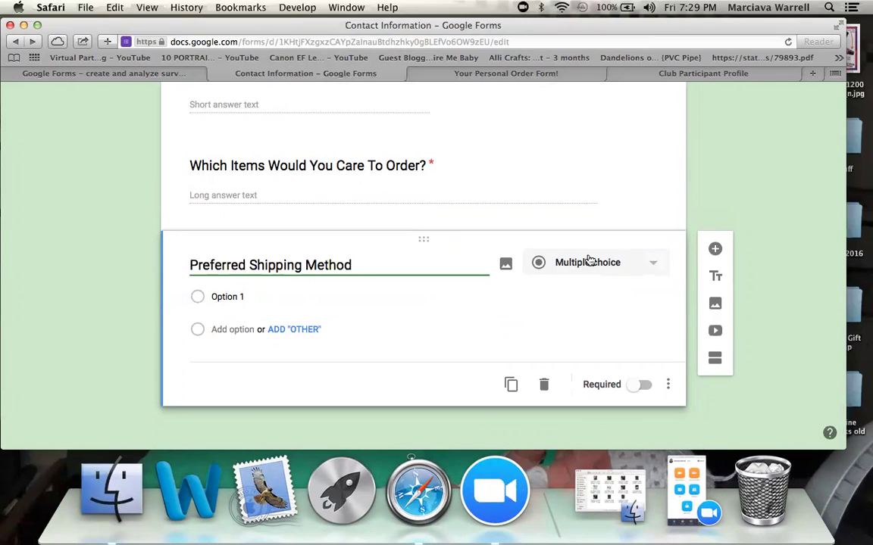
- Enter "Economy Shipping $6" and "Standard Shipping $8" as the first two options of the Preferred Shipping Method question
left_click(263, 297)
key("BackSpace")
key("BackSpace")
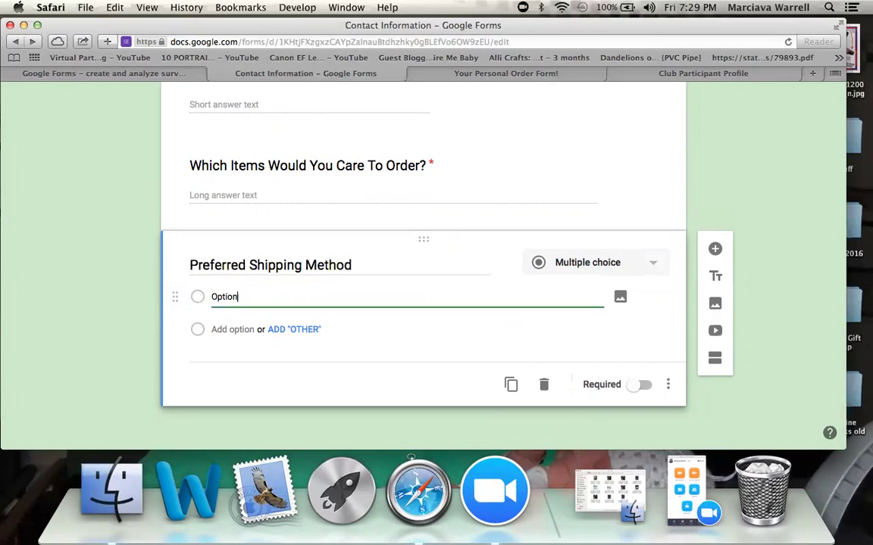
type("Economy Shipping $6")
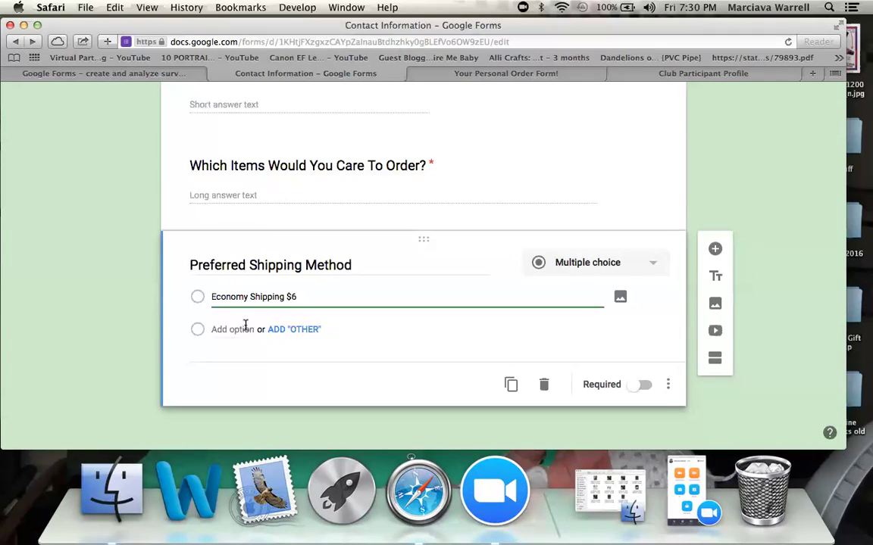
left_click(244, 329)
type("E")
key("BackSpace")
key("BackSpace")
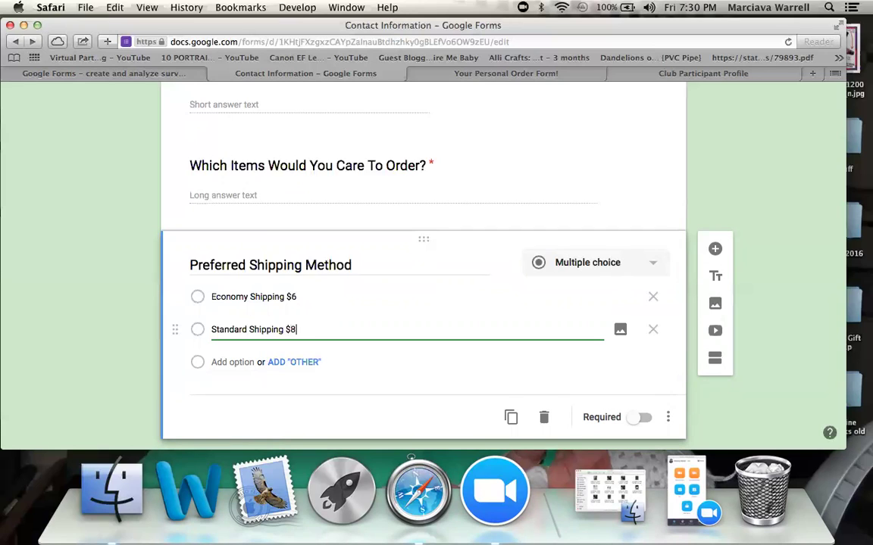
- Add the option "Local Pickup From Hostess" to the Preferred Shipping Method question and make the question required
left_click(216, 362)
type("Local Pickup")
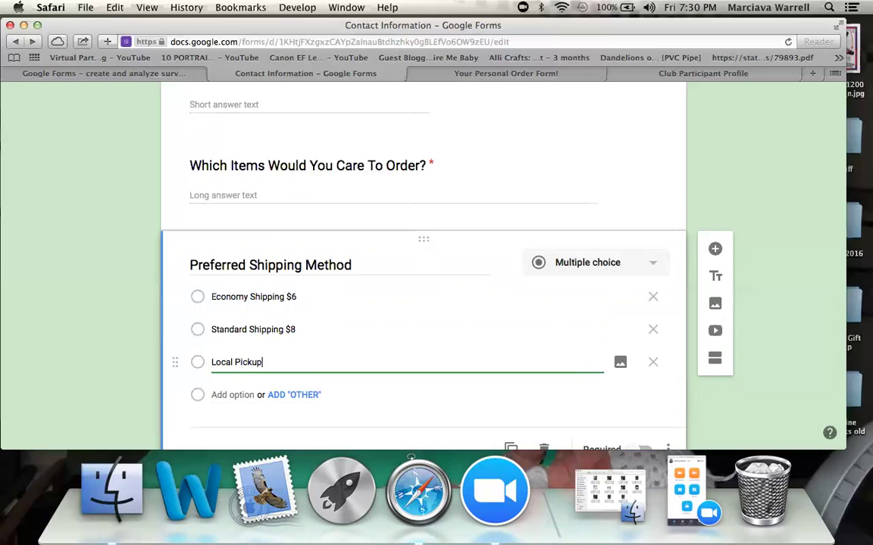
type(" Fom Hostess")
left_click(267, 362)
type("r")
scroll(447, 399, "down", 3)
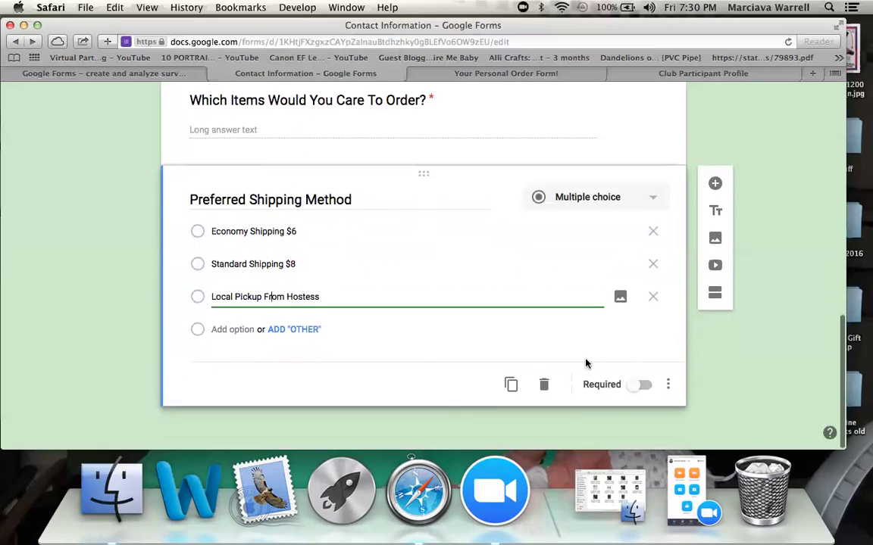
left_click(644, 385)
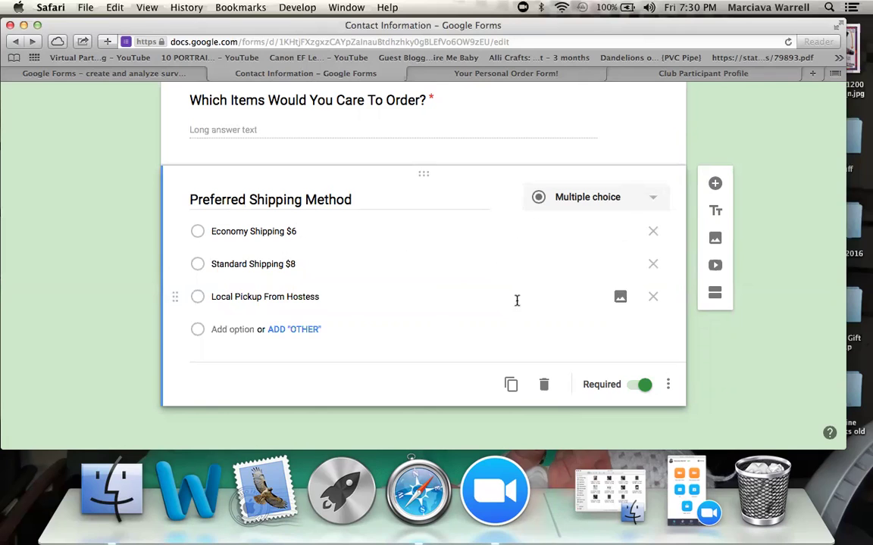
- Add a multiple choice question titled "Preferred Payment Method" after the shipping question
left_click(713, 184)
type("Prefer")
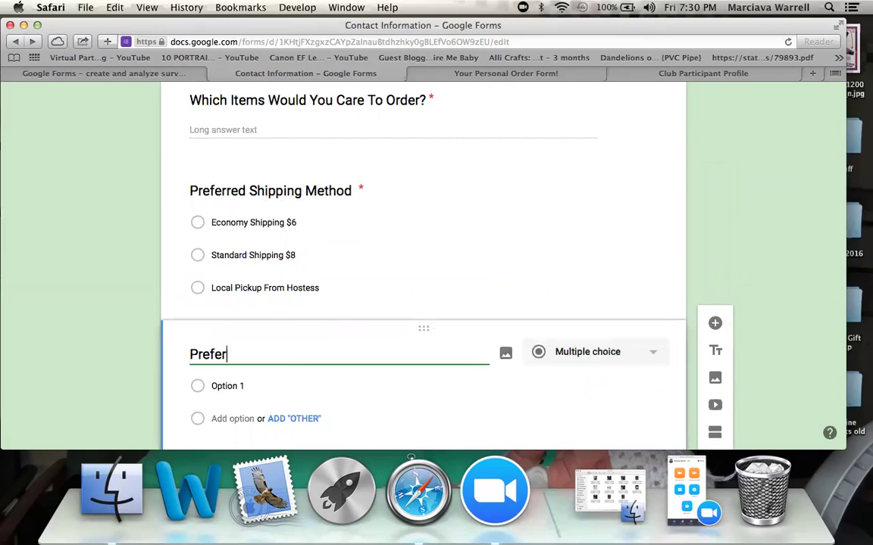
type("red Payment ,eth")
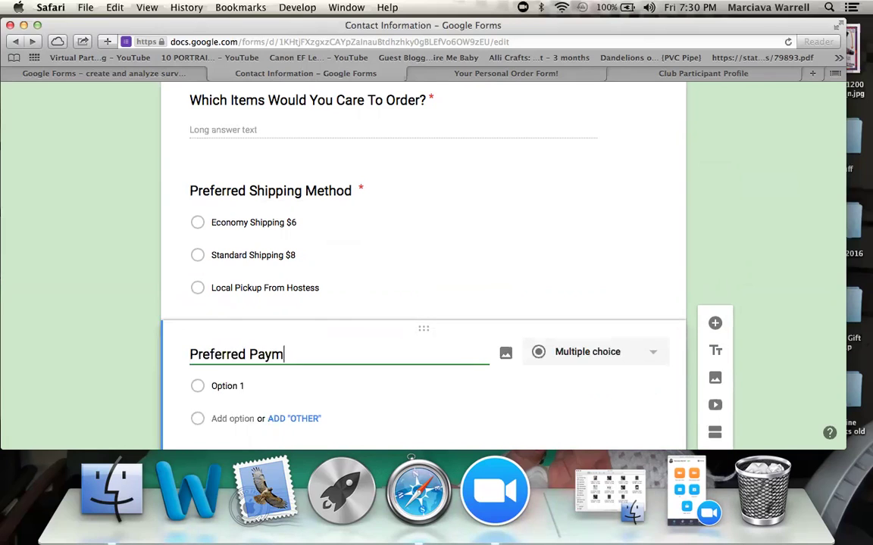
key("BackSpace")
key("BackSpace")
key("BackSpace")
key("BackSpace")
type("Method")
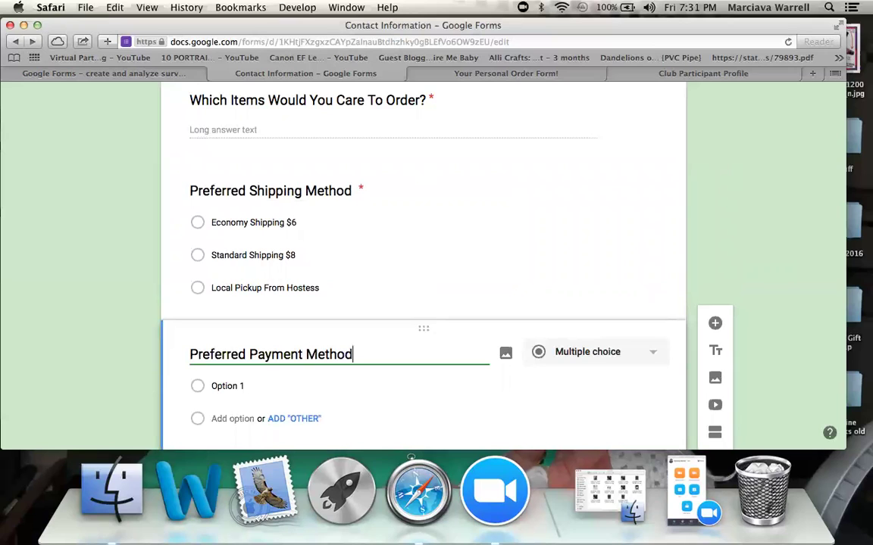
- Enter "Pay Pal" and "Credit Card" as the options of the Preferred Payment Method question
left_click(231, 385)
type("Pay")
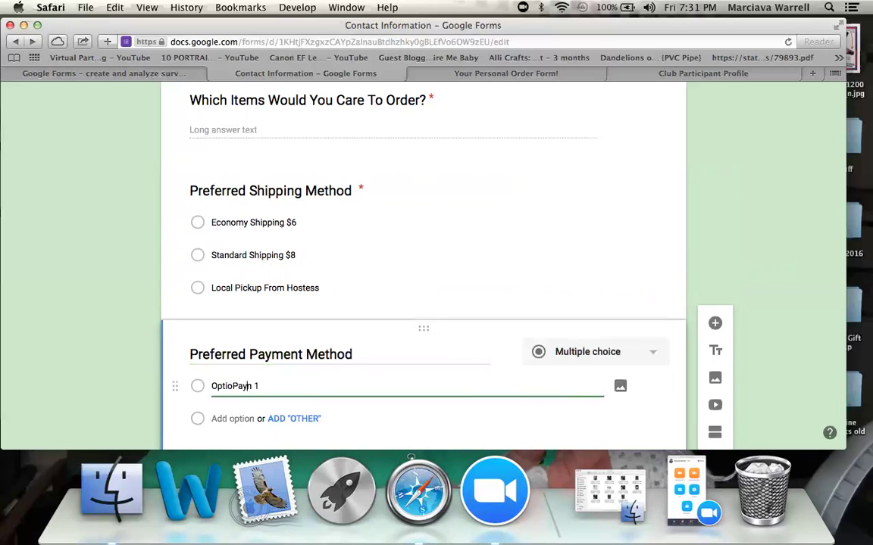
key("BackSpace")
key("BackSpace")
key("BackSpace")
scroll(226, 380, "down", 1)
left_click(226, 379)
type("Credit Card")
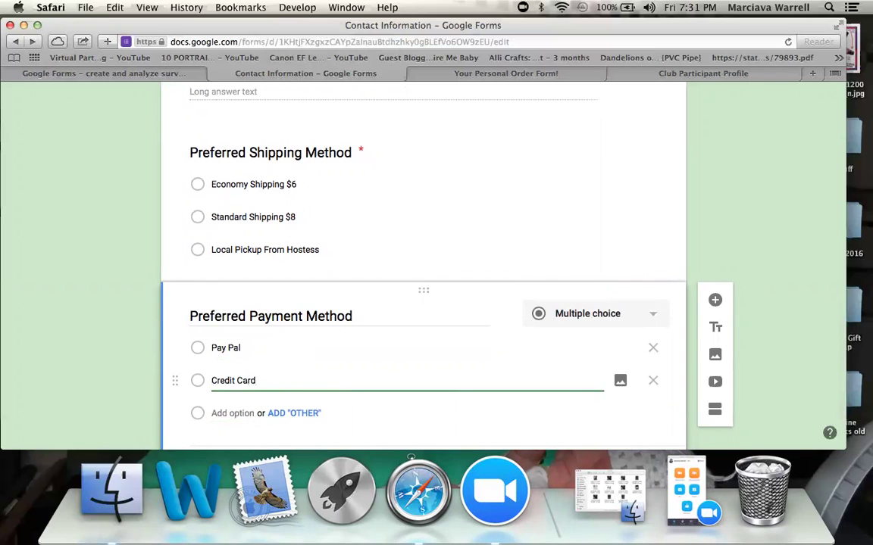
- Try the checkboxes type on the Preferred Payment Method question and return it to multiple choice
scroll(357, 384, "down", 2)
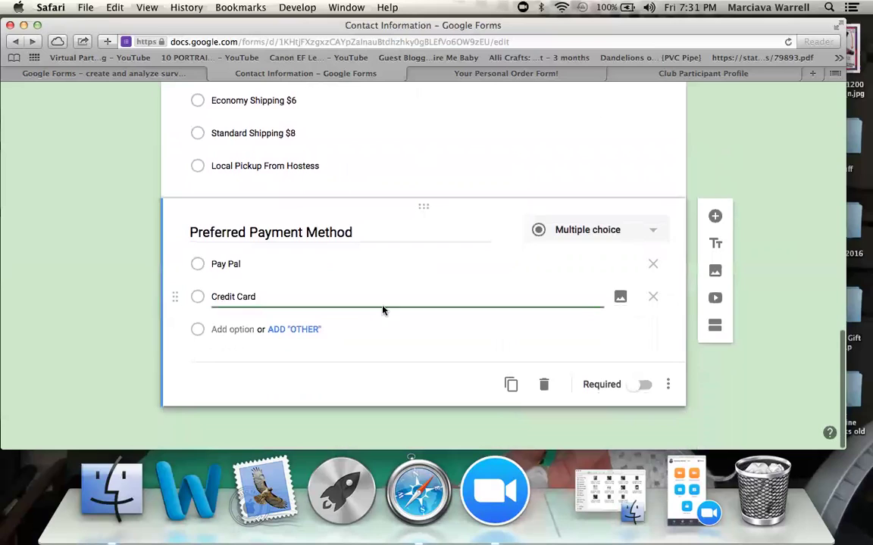
left_click(651, 230)
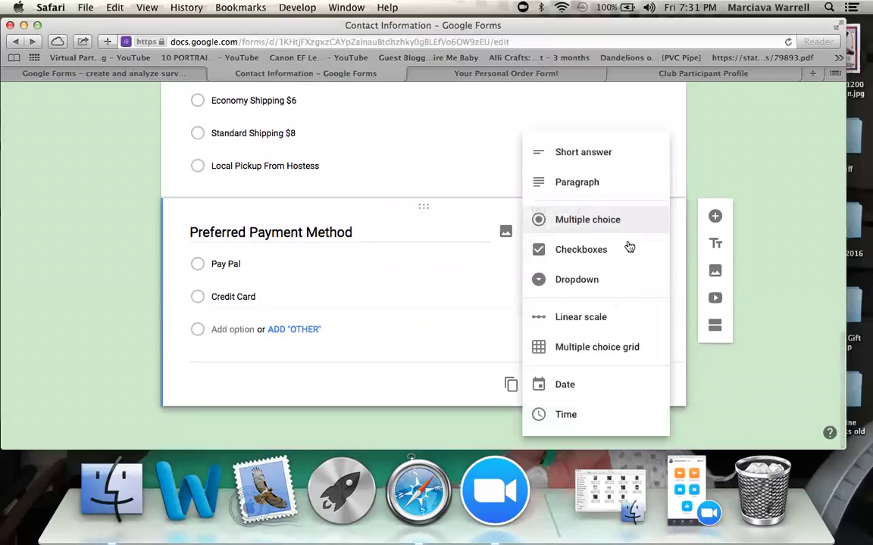
left_click(587, 256)
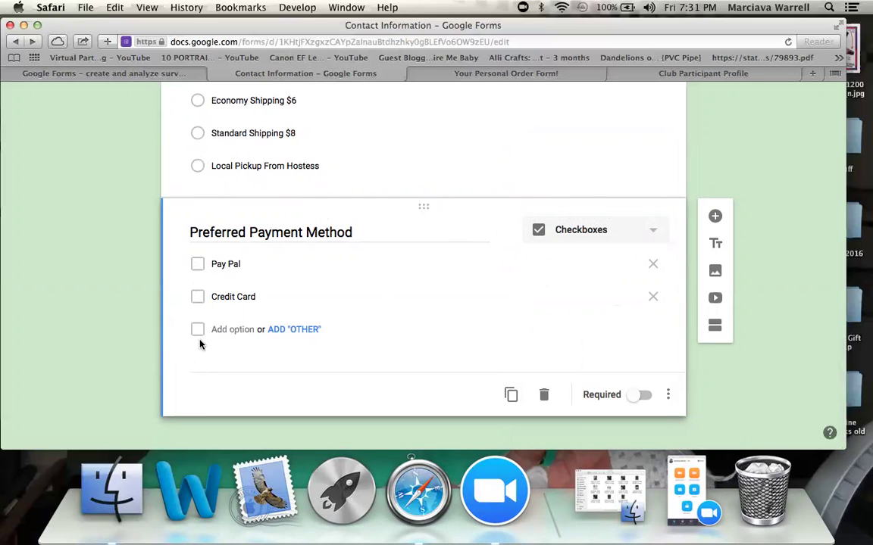
left_click(649, 231)
left_click(602, 200)
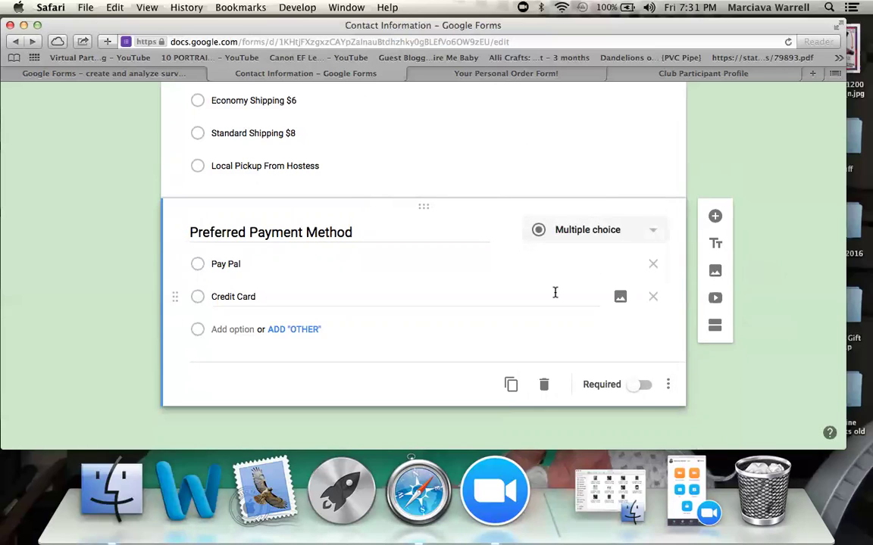
- Review all questions of the Customer Order Form from the title through the payment method question
scroll(556, 293, "up", 3)
scroll(555, 293, "up", 15)
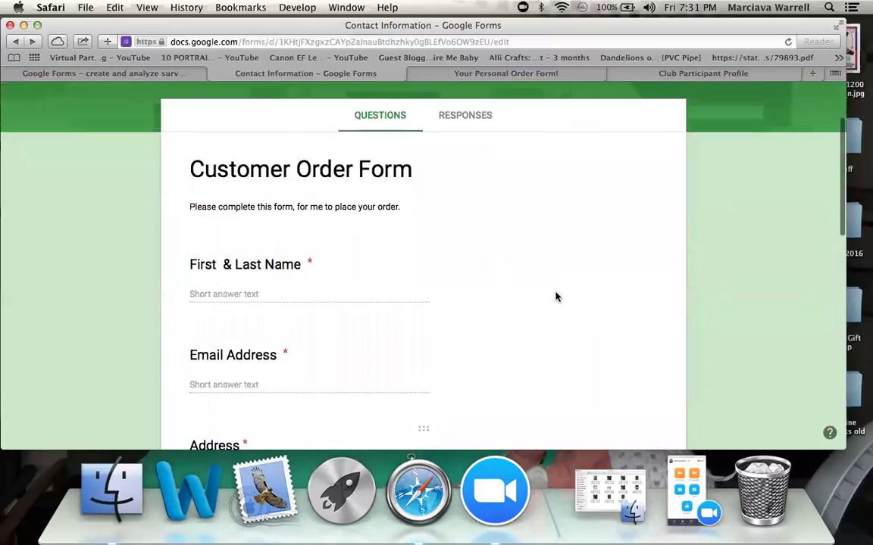
scroll(334, 301, "down", 4)
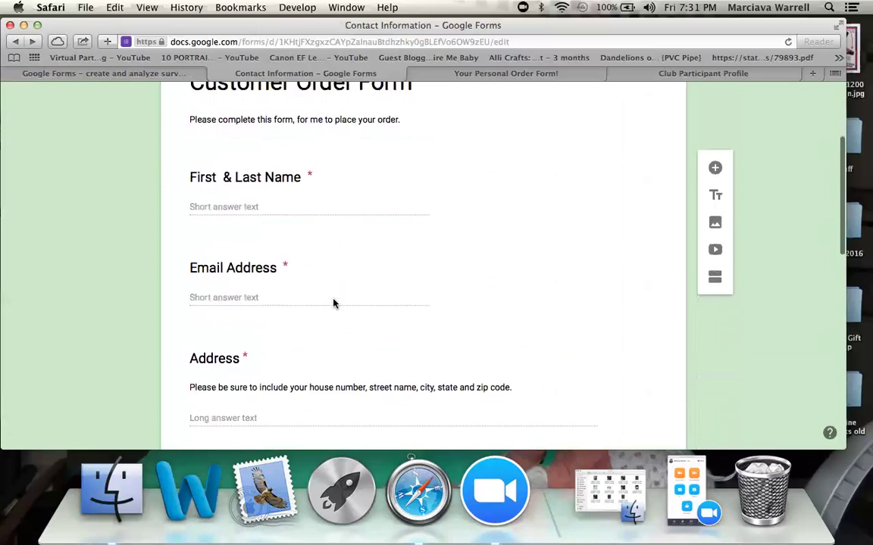
scroll(328, 358, "up", 1)
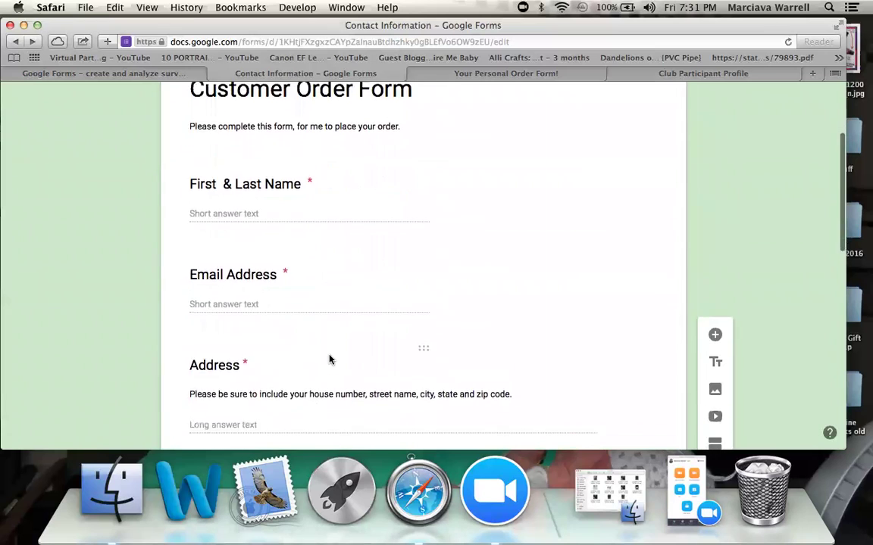
scroll(329, 358, "down", 4)
scroll(329, 359, "down", 5)
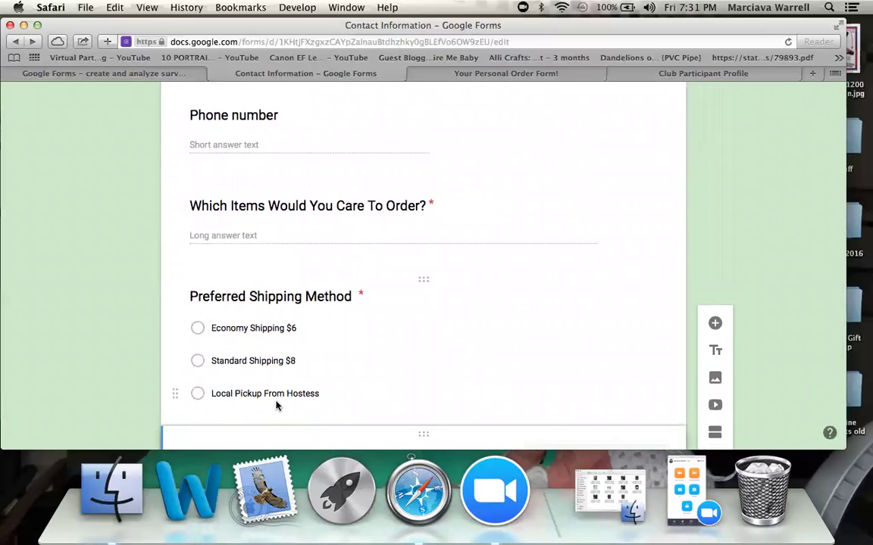
scroll(292, 327, "down", 3)
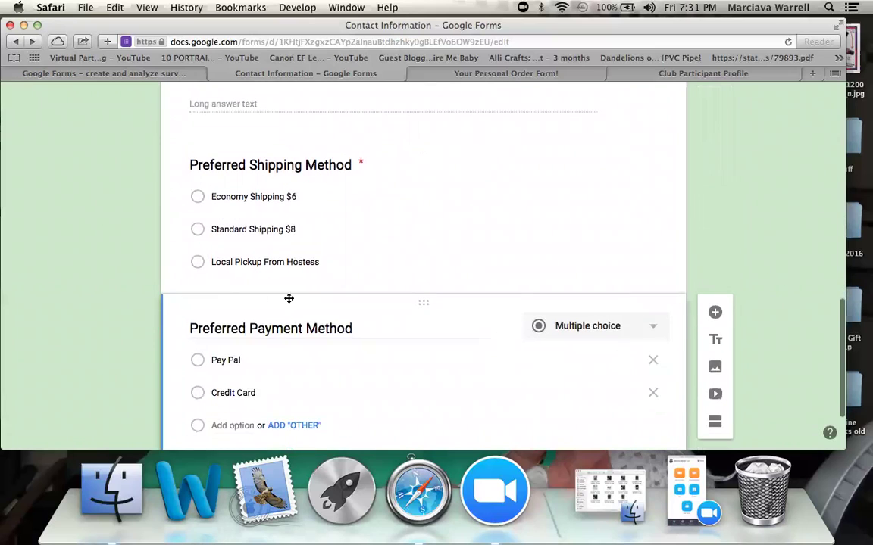
scroll(288, 297, "down", 2)
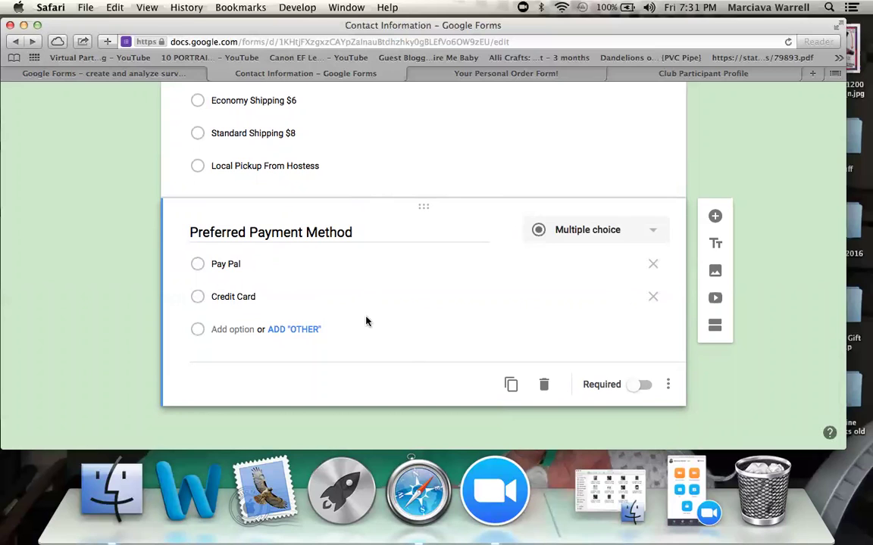
- Examine the "Please Select All That Apply!" question in the Your Personal Order Form example and return to the form being edited
left_click(494, 73)
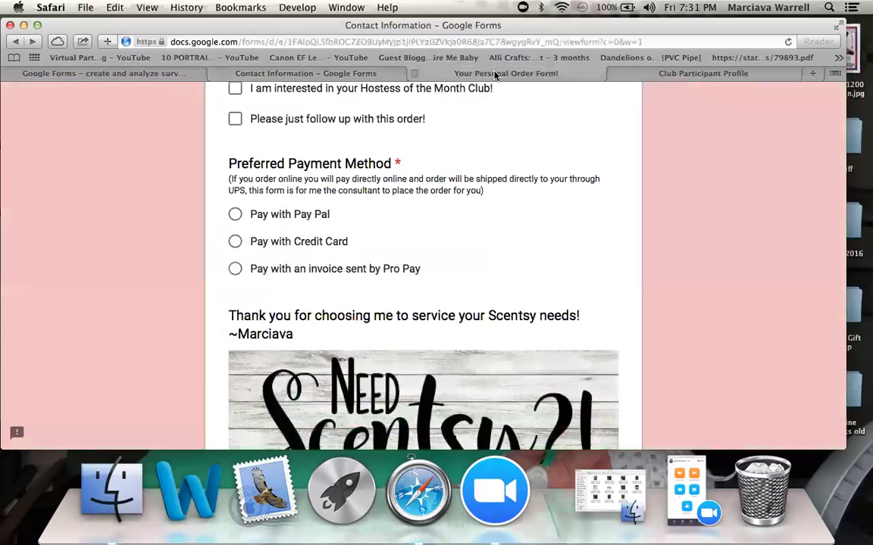
scroll(420, 167, "up", 3)
scroll(421, 167, "up", 1)
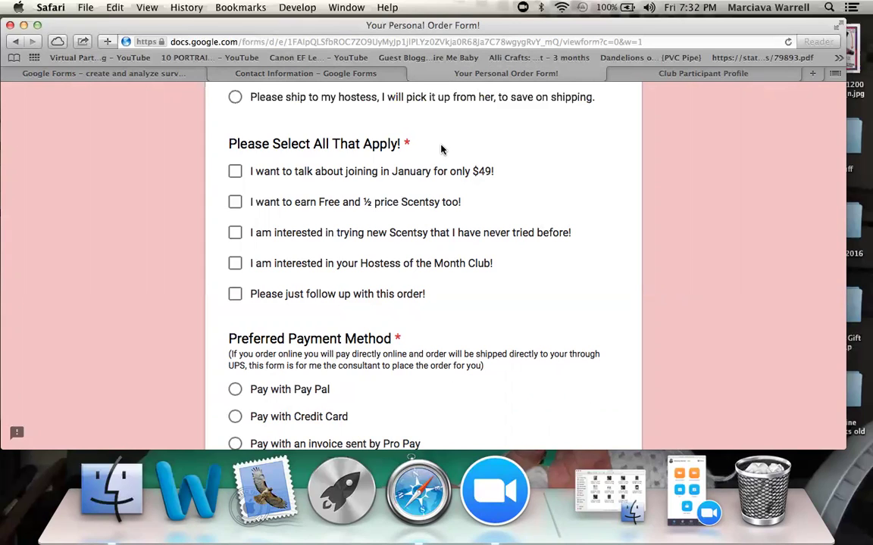
left_click(307, 75)
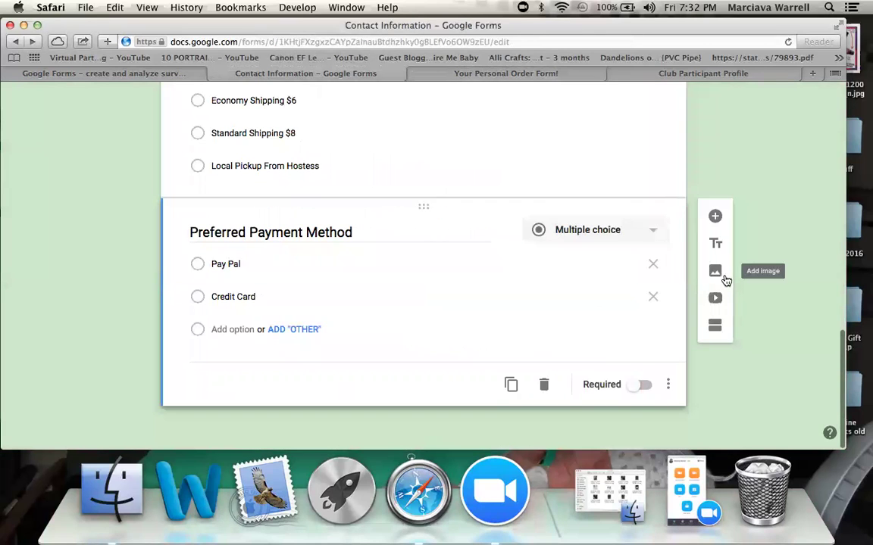
- Insert the image Scentsy_IC_Primary_2Tone_LR.png from the computer's Scentsy folder after the Preferred Payment Method question
left_click(715, 273)
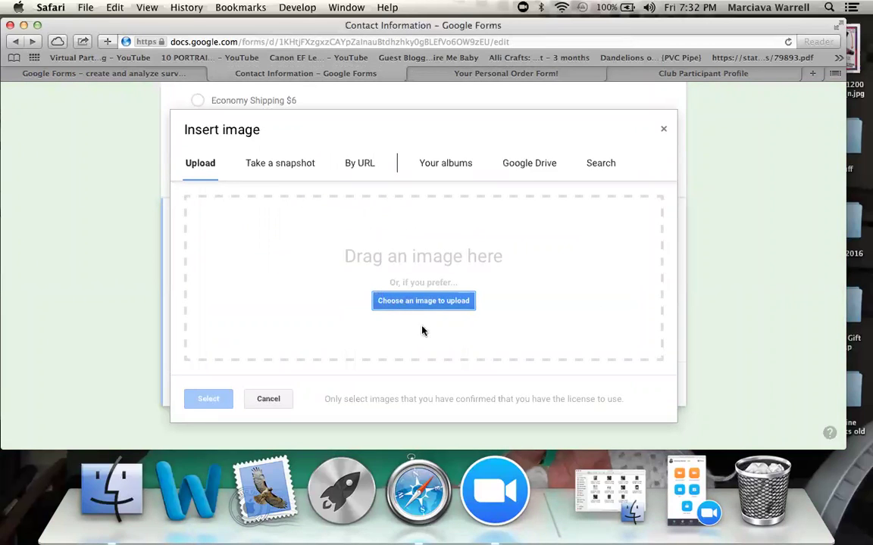
left_click(396, 306)
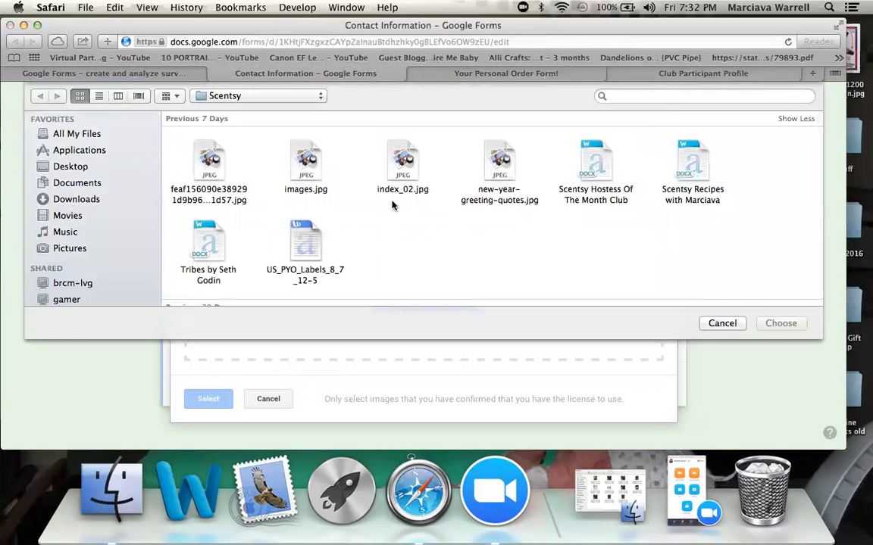
scroll(509, 228, "down", 3)
scroll(508, 228, "up", 3)
scroll(333, 228, "down", 2)
scroll(334, 227, "down", 1)
left_click(209, 254)
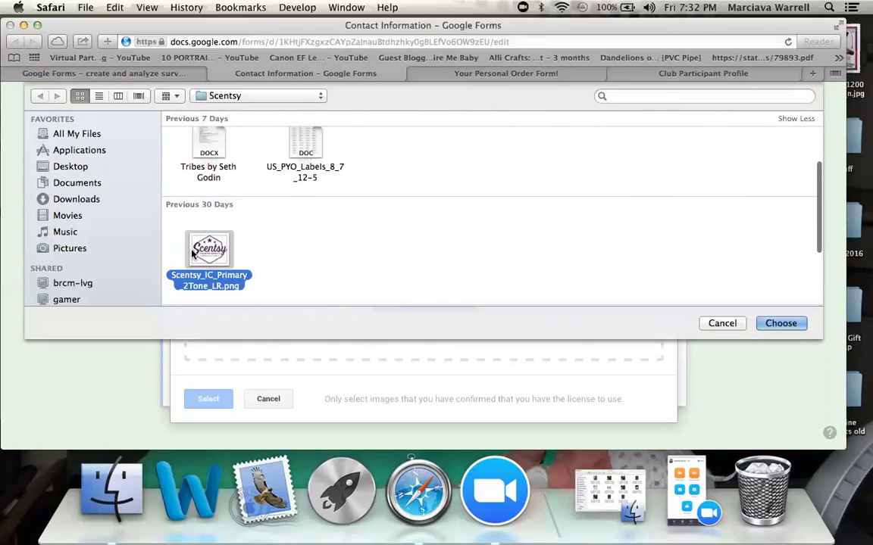
left_click(780, 323)
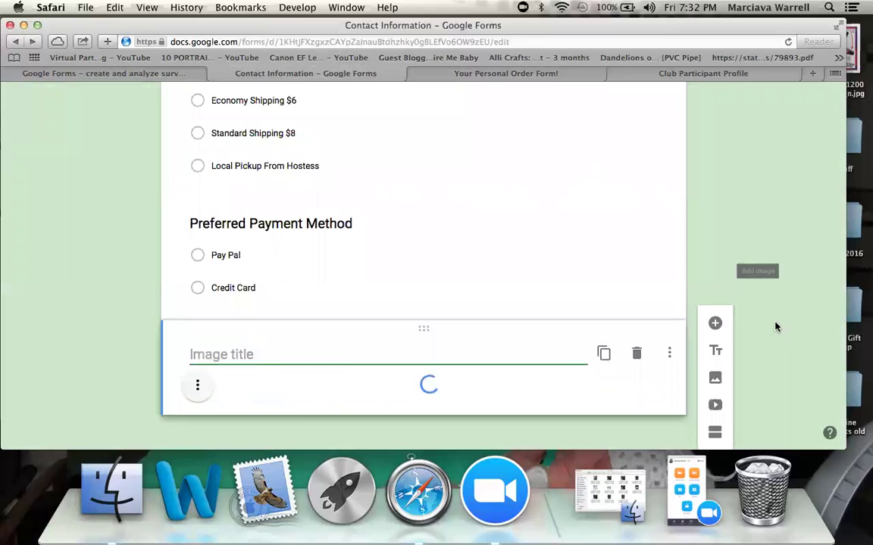
- Center-align the Scentsy logo image in the form
scroll(645, 221, "down", 5)
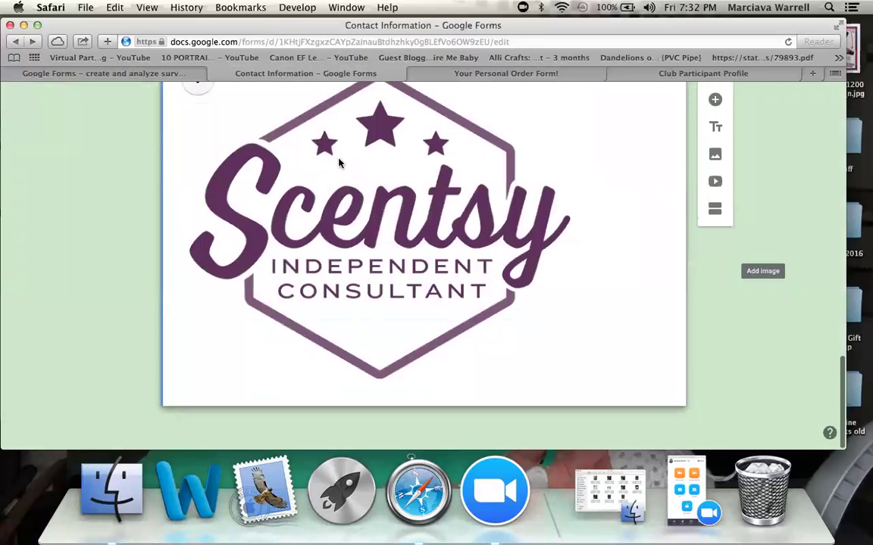
scroll(427, 184, "up", 3)
scroll(427, 183, "down", 3)
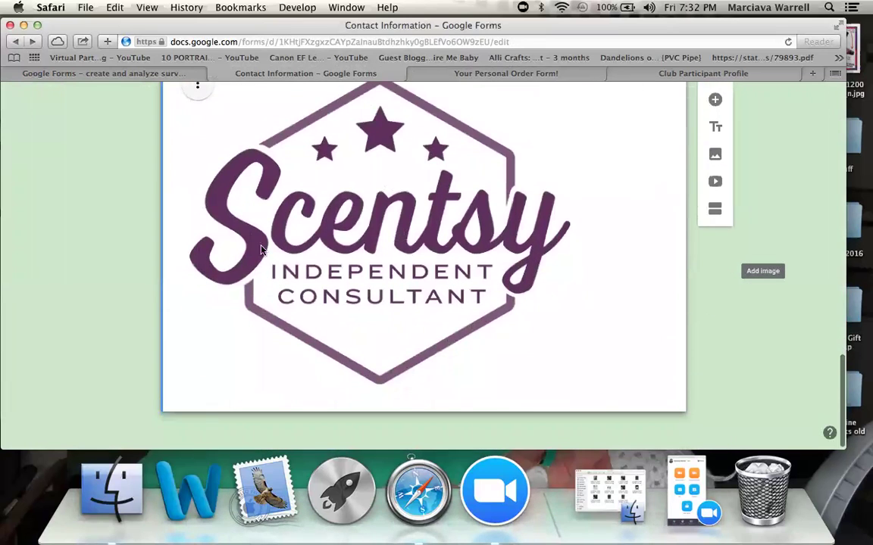
scroll(397, 203, "up", 3)
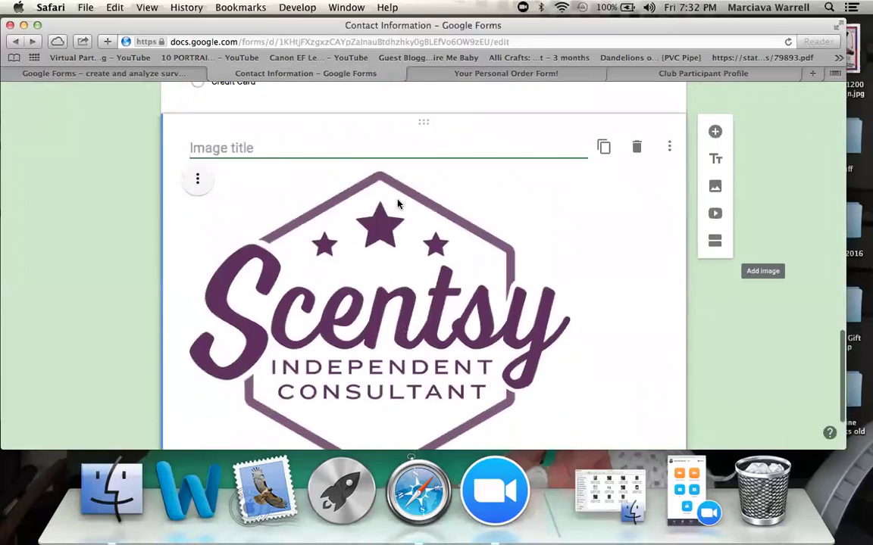
left_click(196, 182)
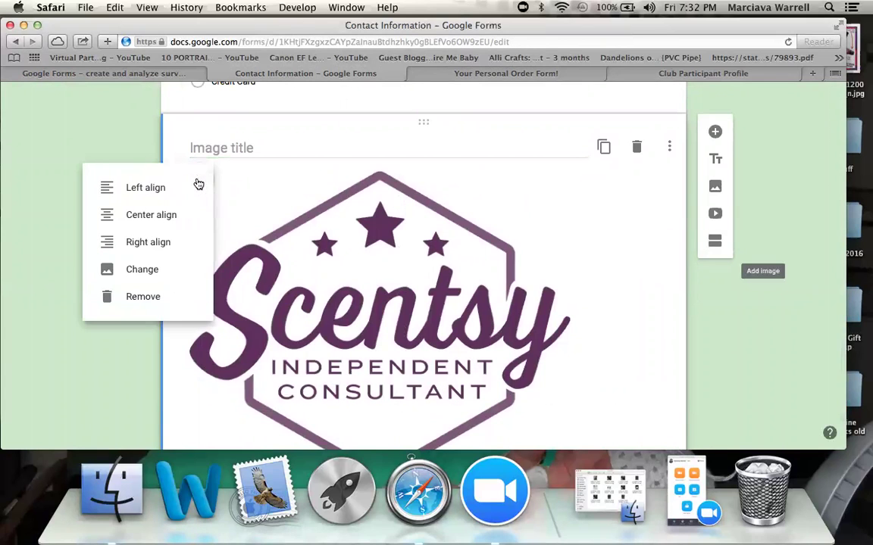
left_click(158, 216)
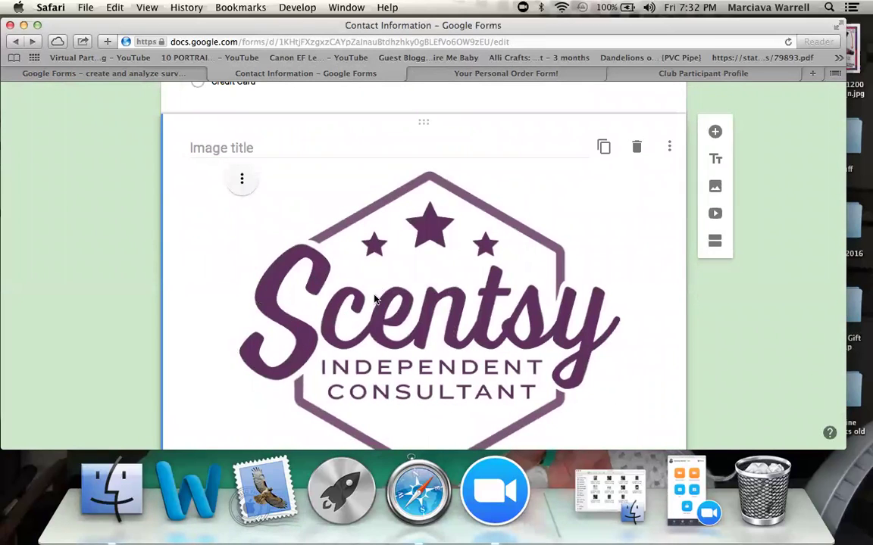
left_click(243, 180)
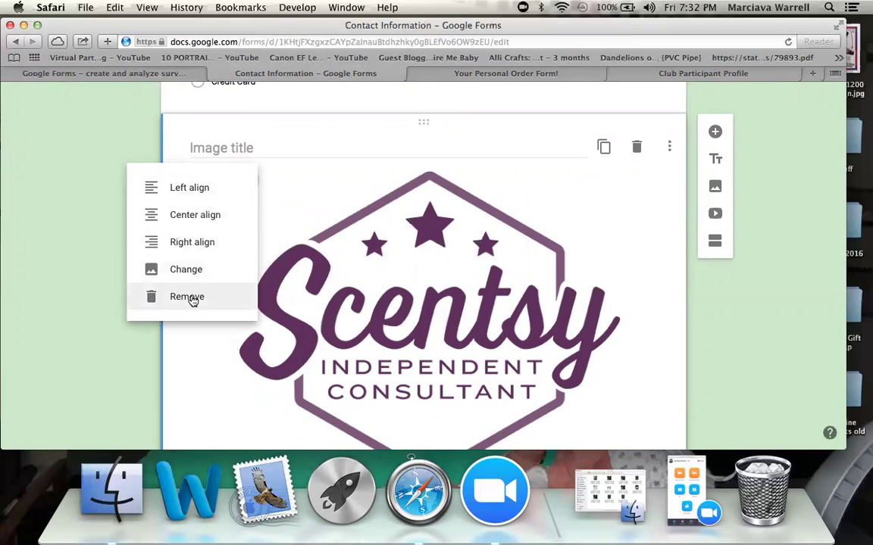
left_click(379, 222)
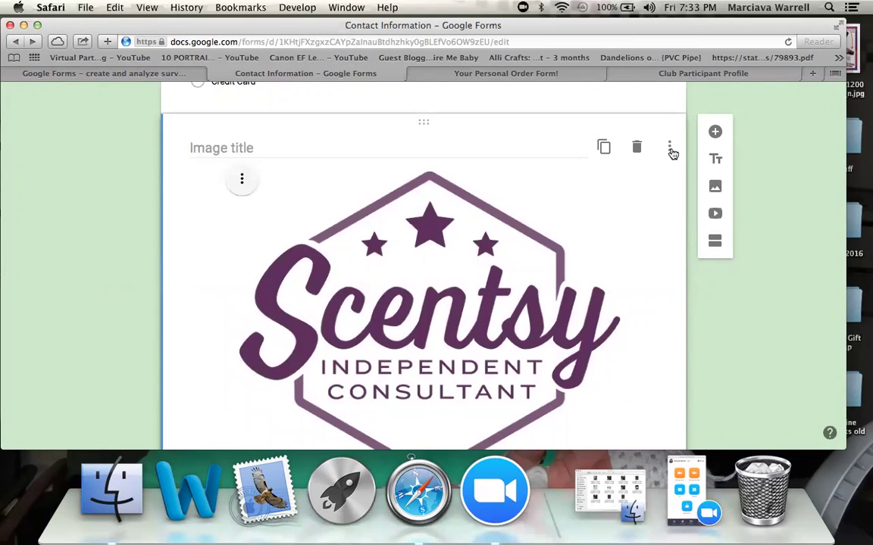
- Title the Scentsy logo image "Thank you for choosing me to service your Scentsy needs!"
left_click(402, 143)
type("Thank you")
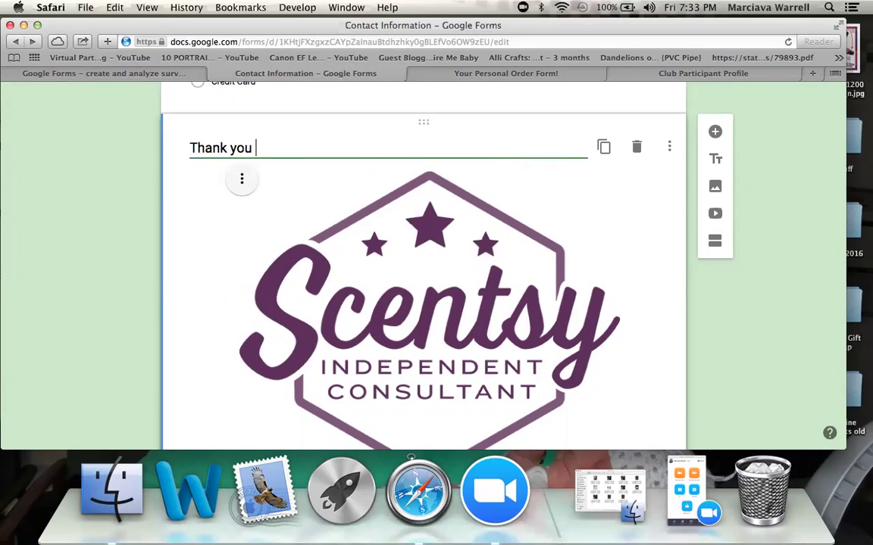
type(" for choosi")
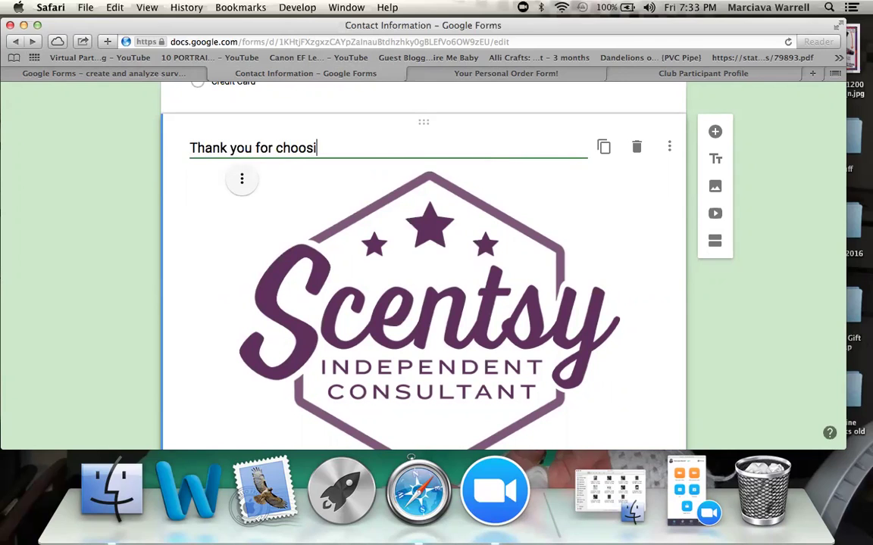
type("ng me to serv")
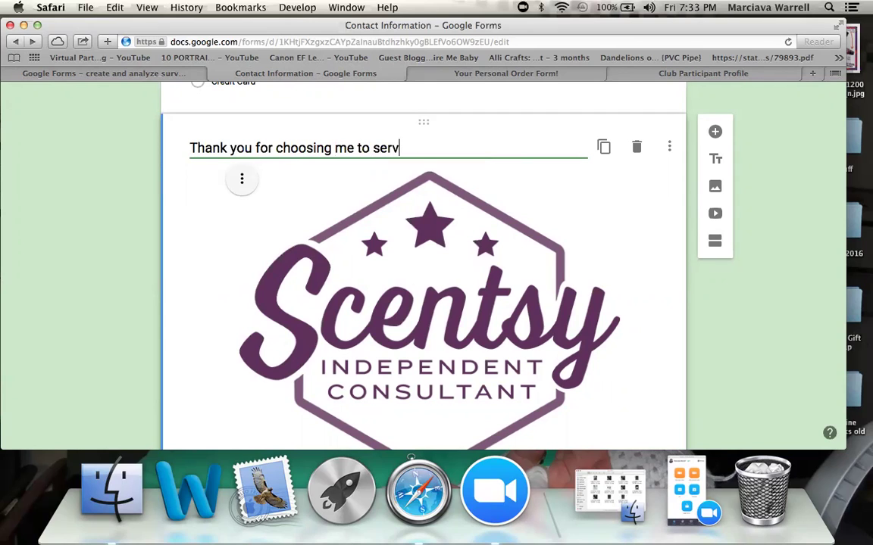
type("ice your Scents")
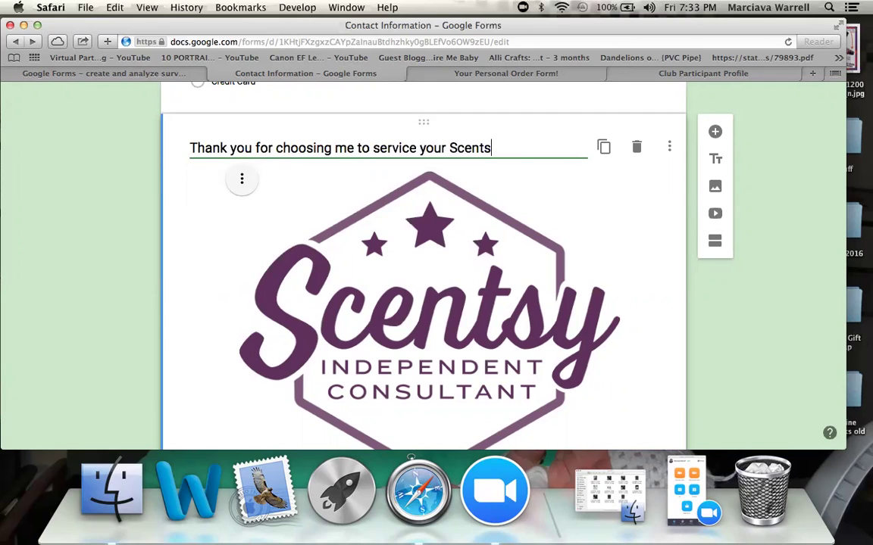
type("y needs")
- Add hover text to the logo image reading "Please feel free to see all of our products at my website at" plus the consultant's website address
left_click(669, 146)
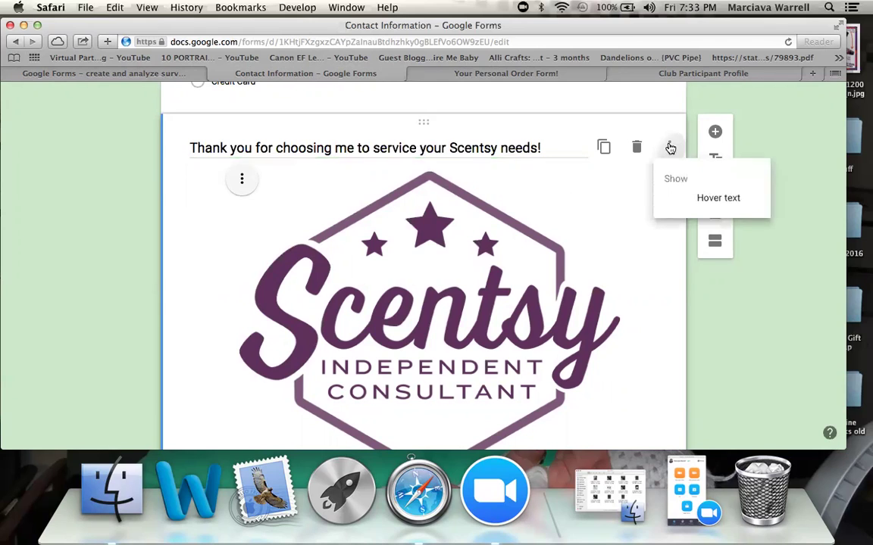
left_click(718, 203)
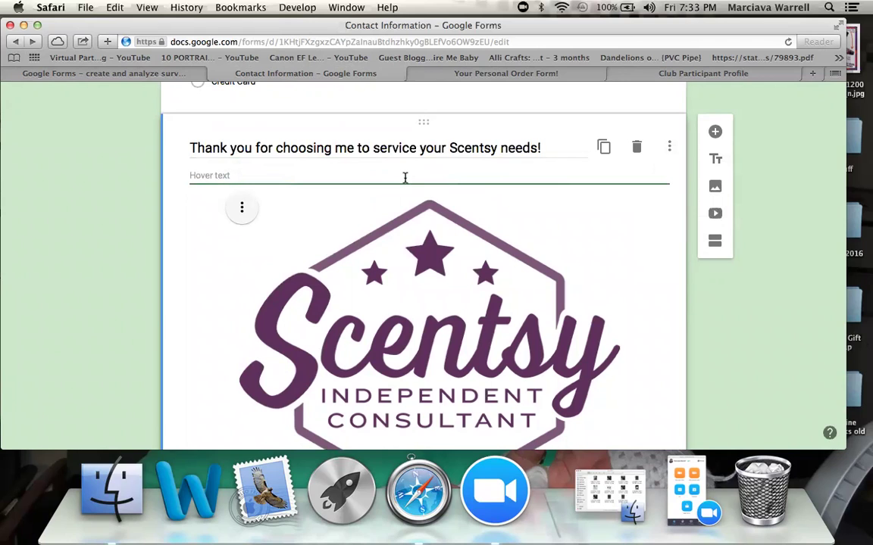
type("Please feel free to")
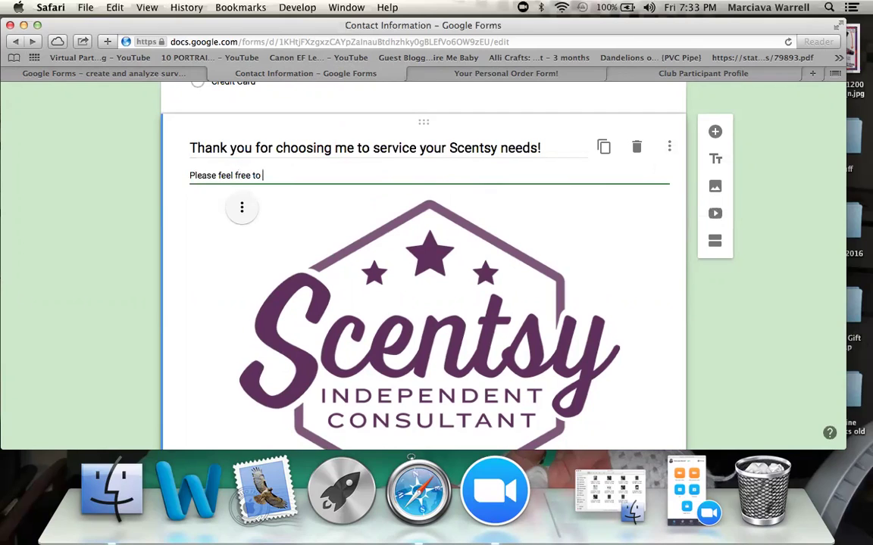
type("see all of our products at m")
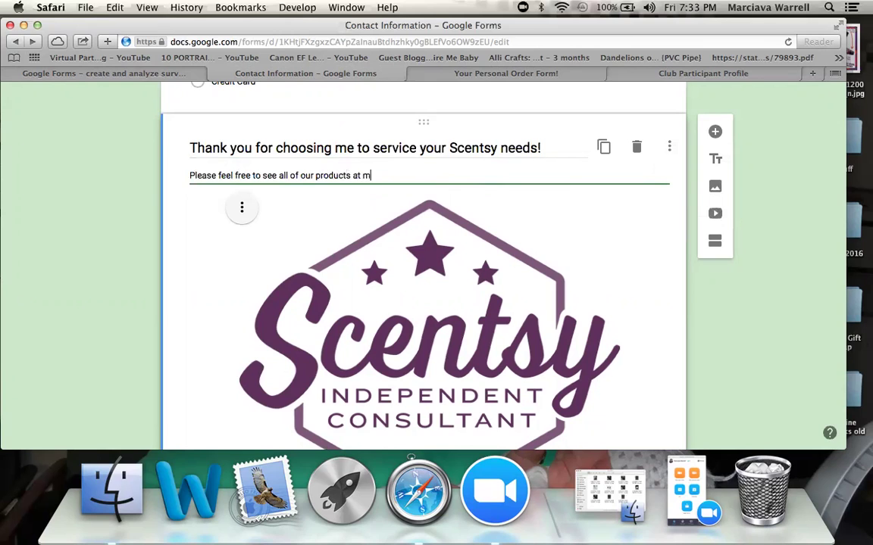
type("y website at https://marciava.scentsy.us")
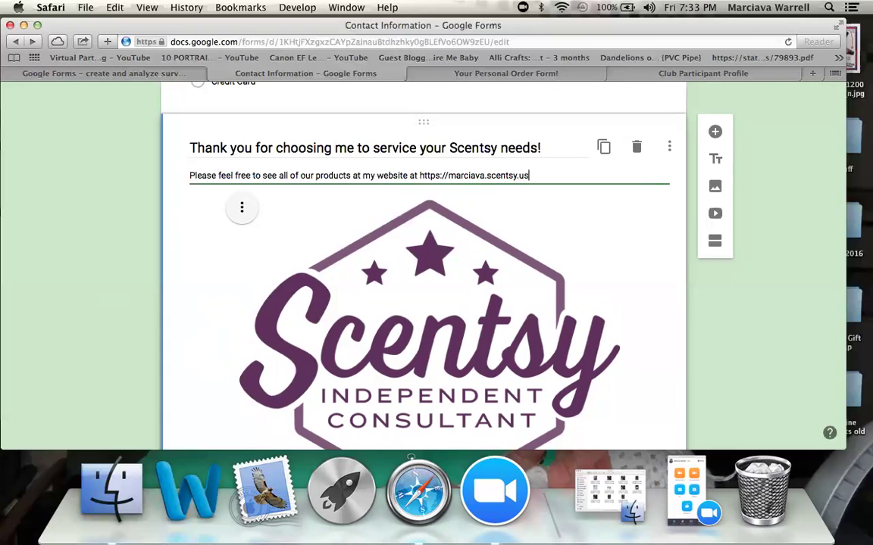
scroll(546, 235, "down", 3)
left_click(643, 292)
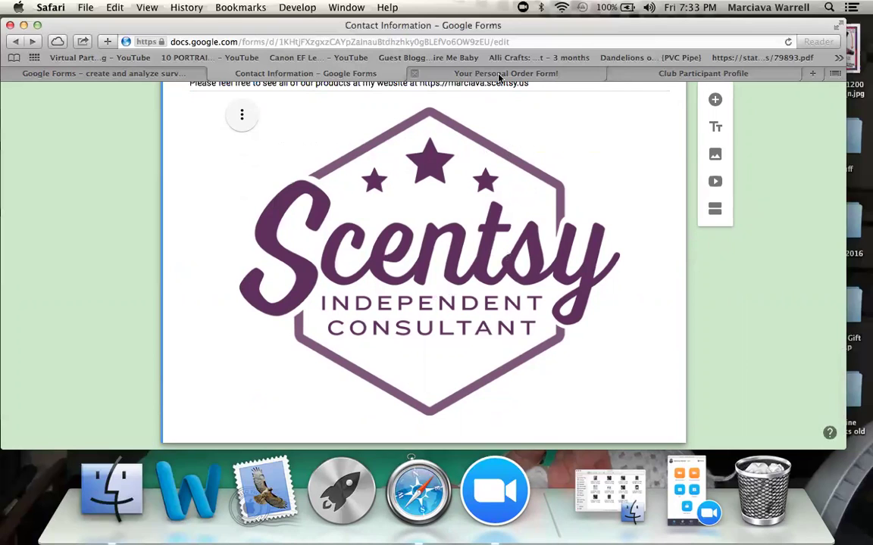
- Examine the closing image's title and hover text in the Your Personal Order Form example and return to the form being edited
left_click(453, 73)
scroll(460, 264, "down", 10)
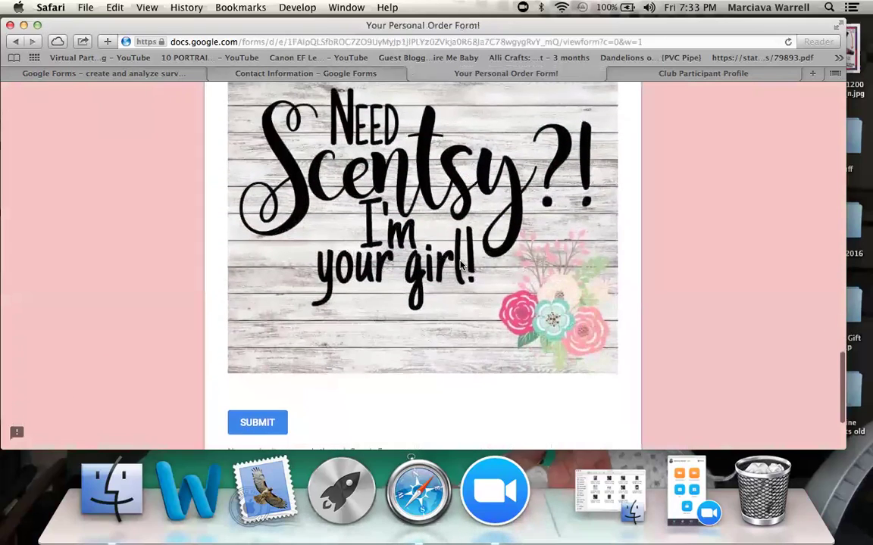
scroll(445, 208, "up", 3)
scroll(445, 208, "up", 2)
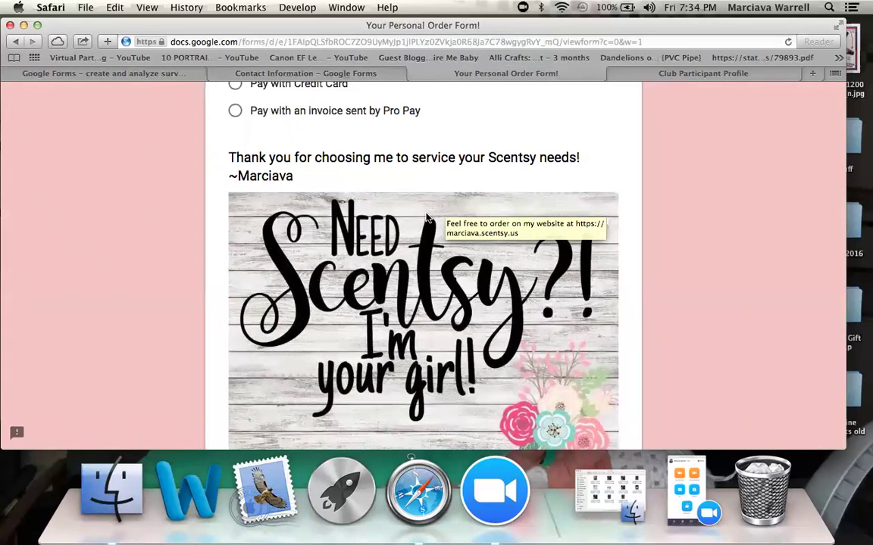
scroll(432, 205, "up", 5)
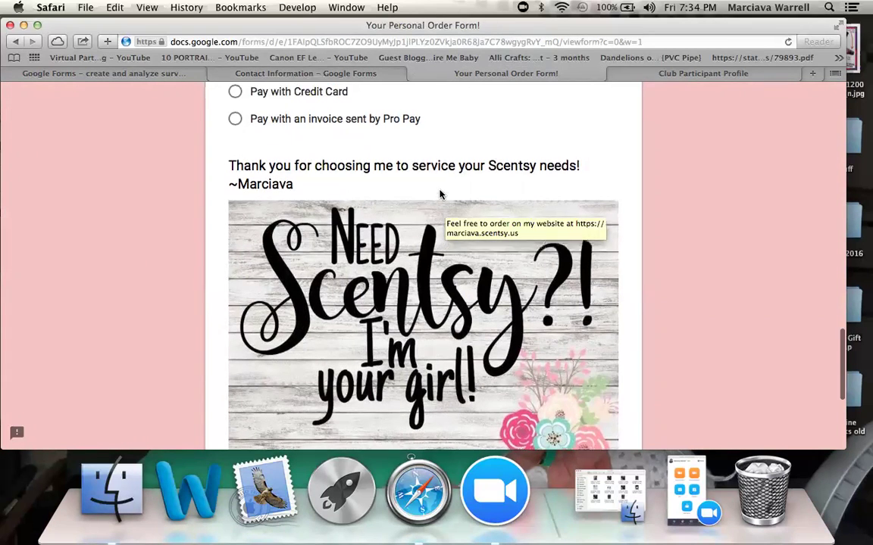
left_click(338, 69)
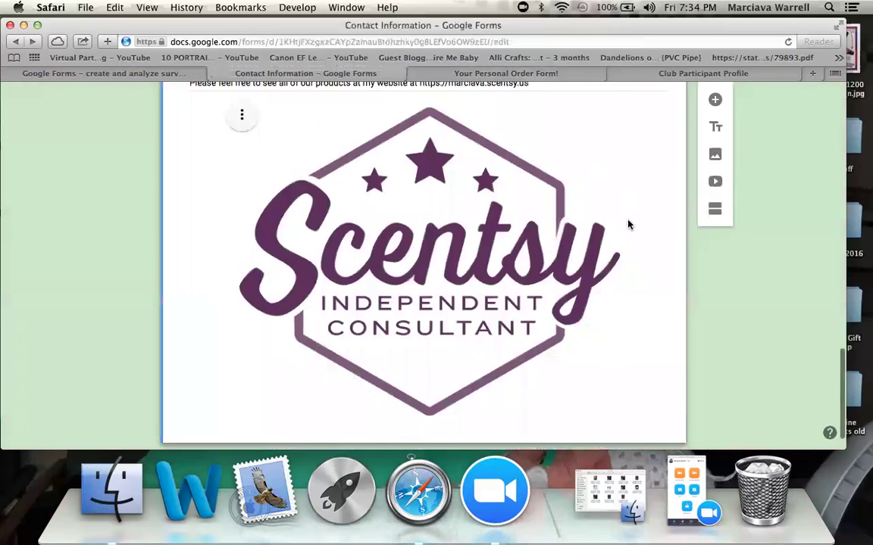
scroll(628, 224, "up", 3)
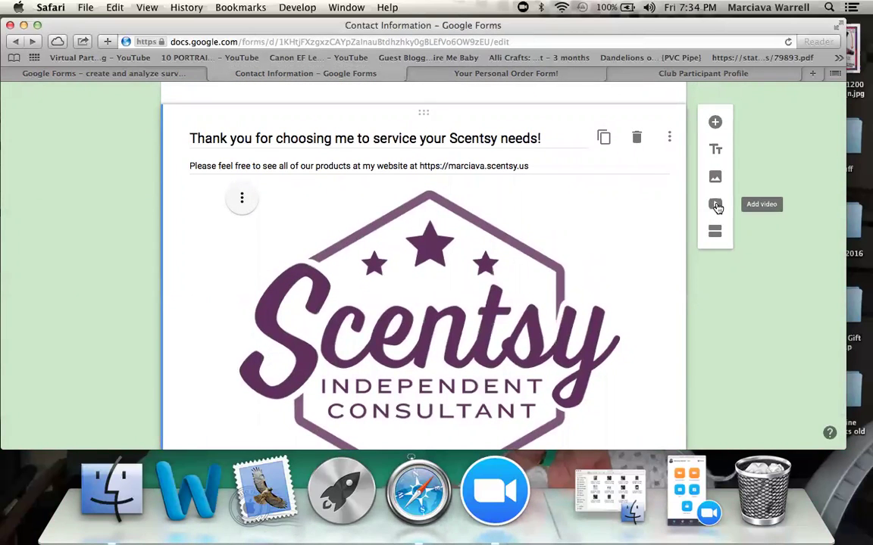
left_click(716, 206)
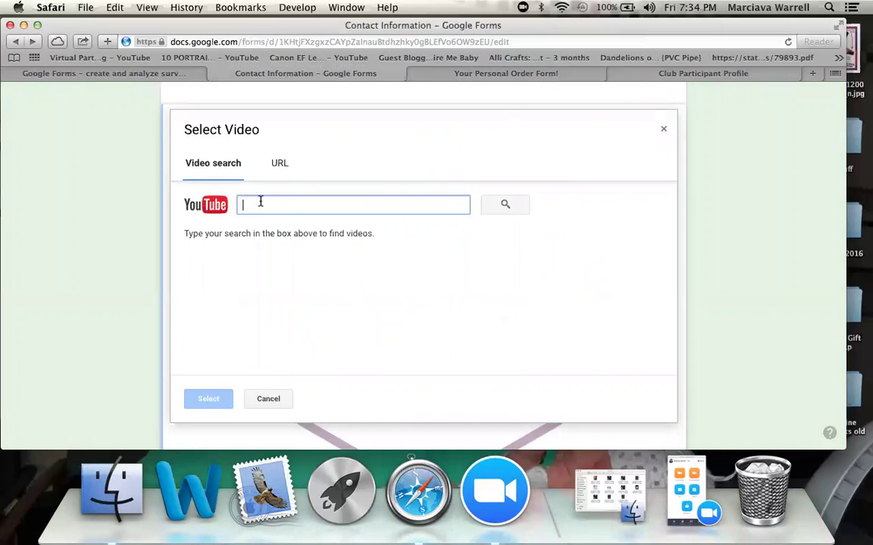
left_click(279, 165)
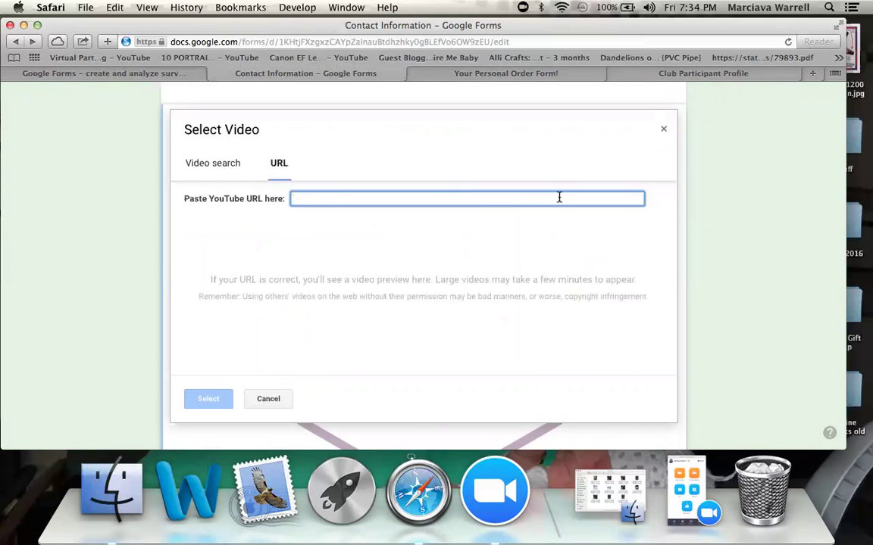
left_click(266, 399)
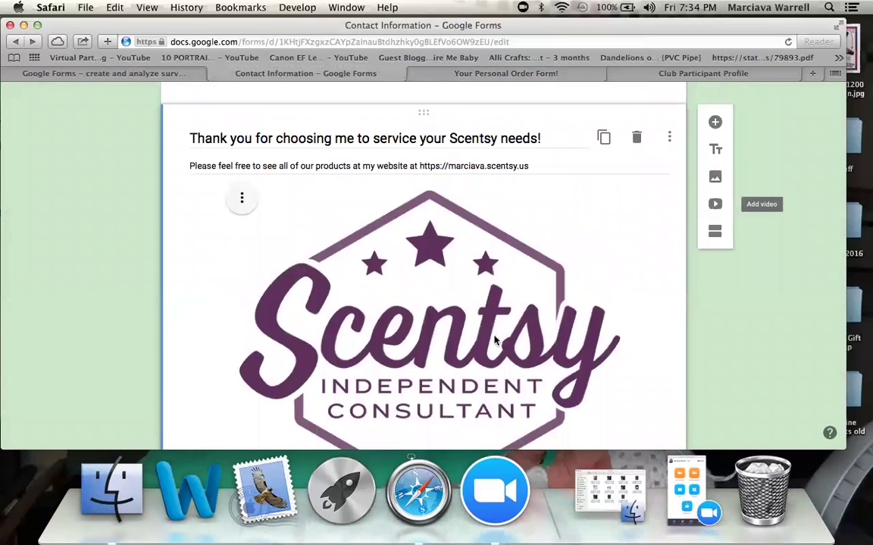
- Set the form's theme color to purple
scroll(565, 159, "up", 10)
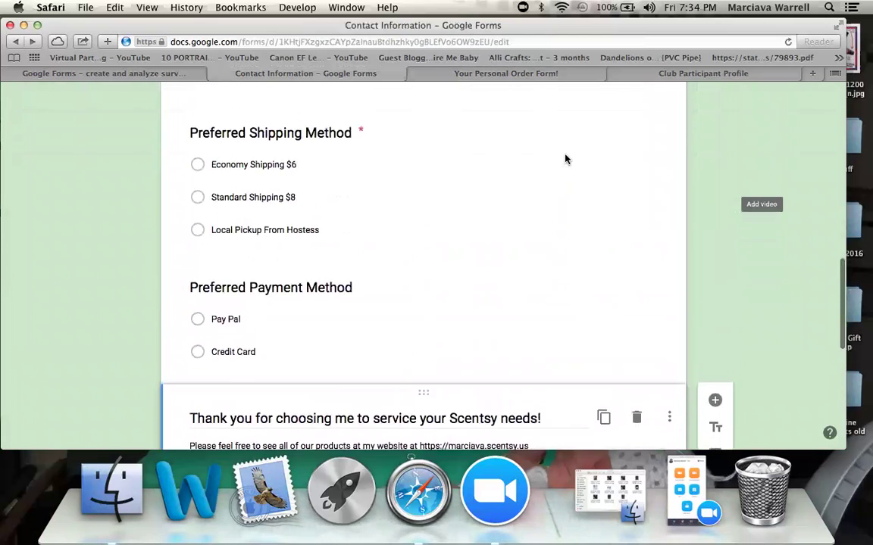
scroll(599, 161, "up", 8)
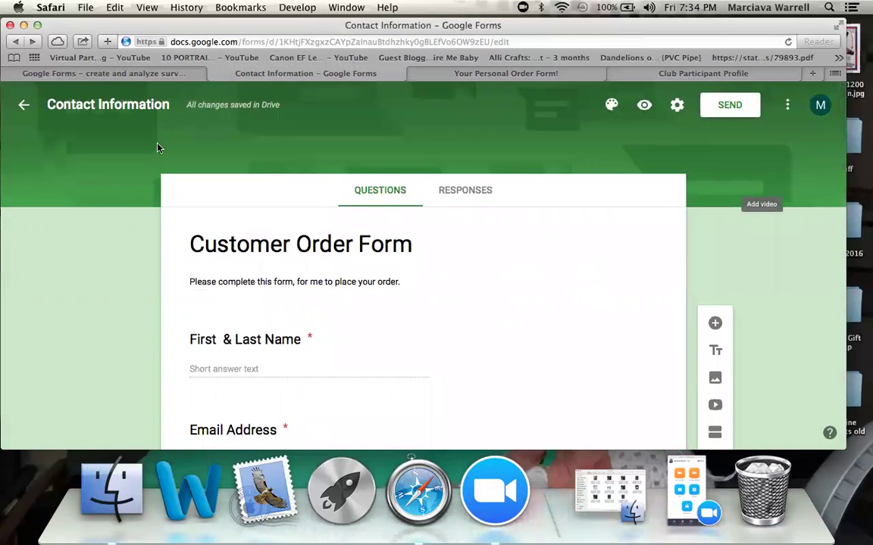
left_click(612, 106)
left_click(707, 153)
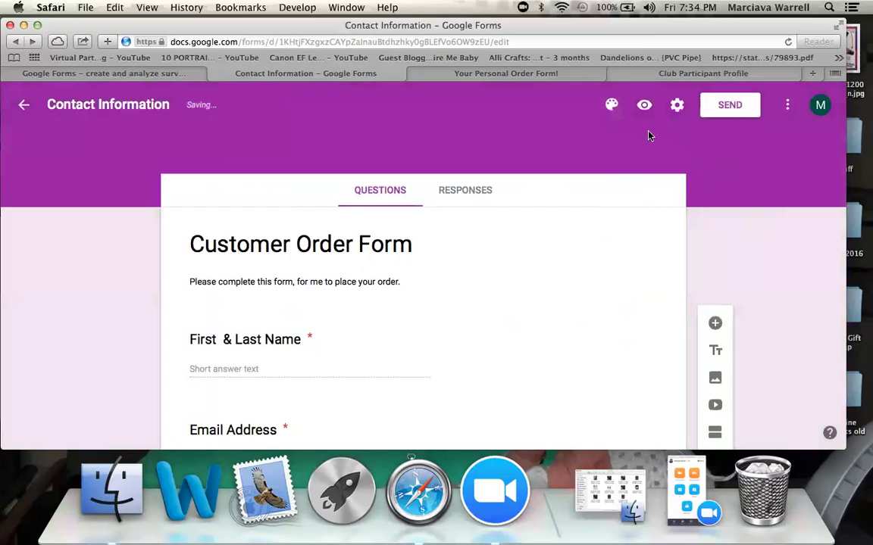
- Apply the purple bubbles header image from the Work and School themes to the form
left_click(611, 105)
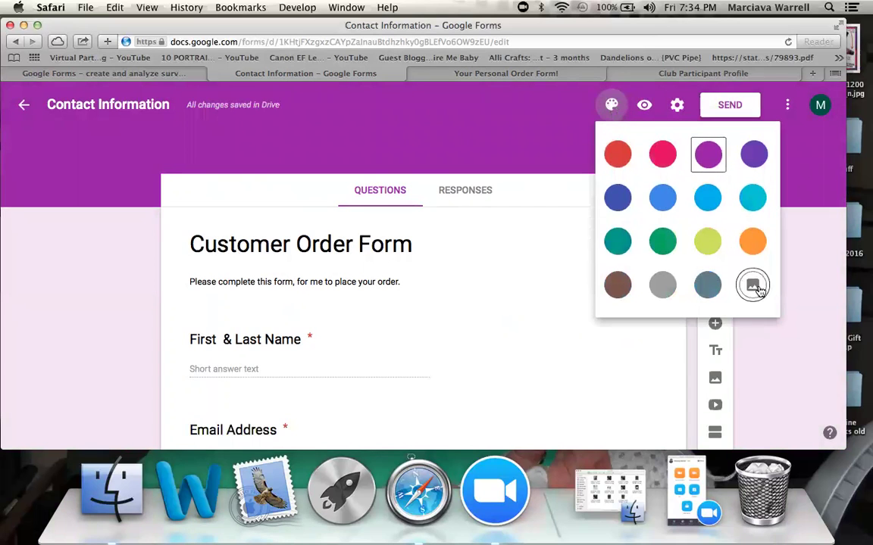
left_click(754, 286)
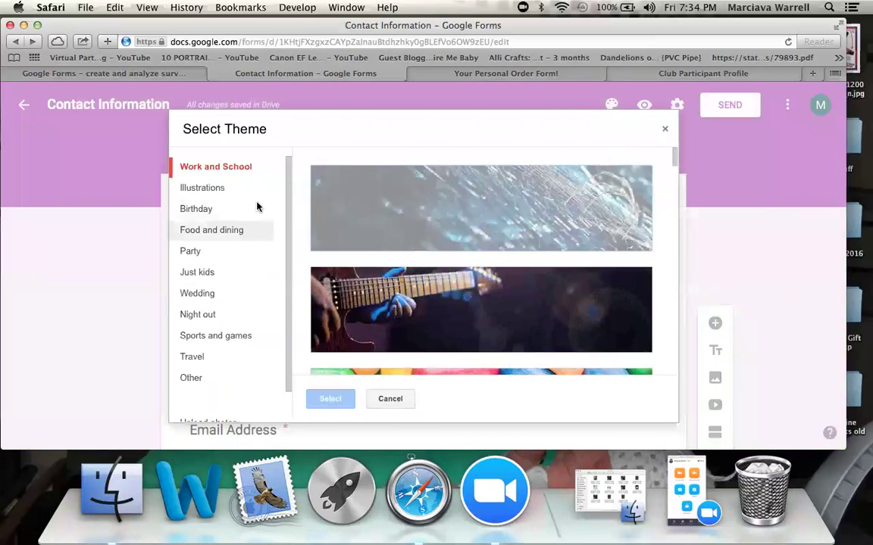
scroll(337, 275, "down", 3)
scroll(381, 304, "down", 10)
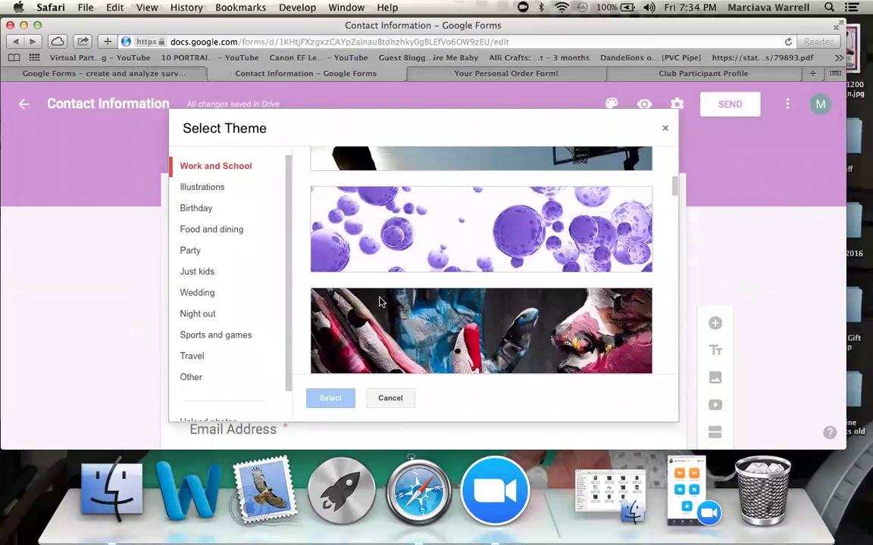
scroll(393, 237, "down", 5)
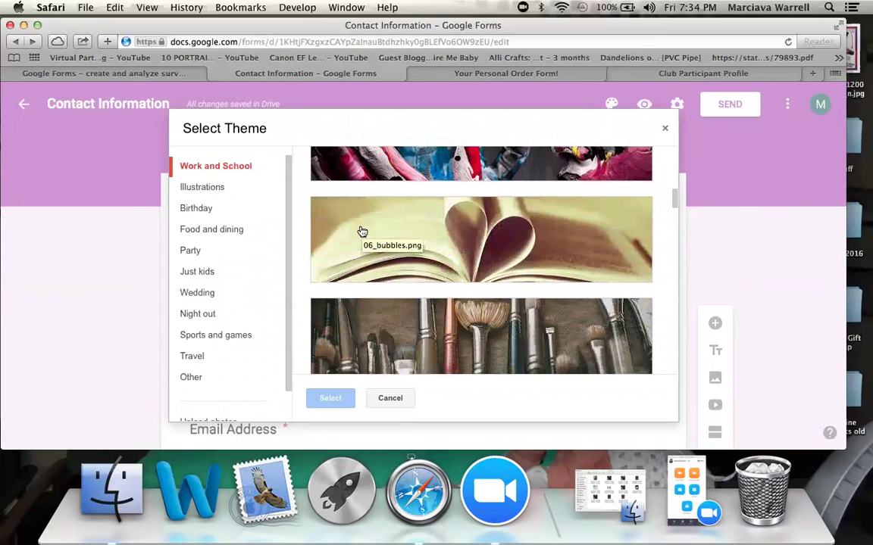
scroll(462, 340, "down", 2)
scroll(462, 340, "down", 10)
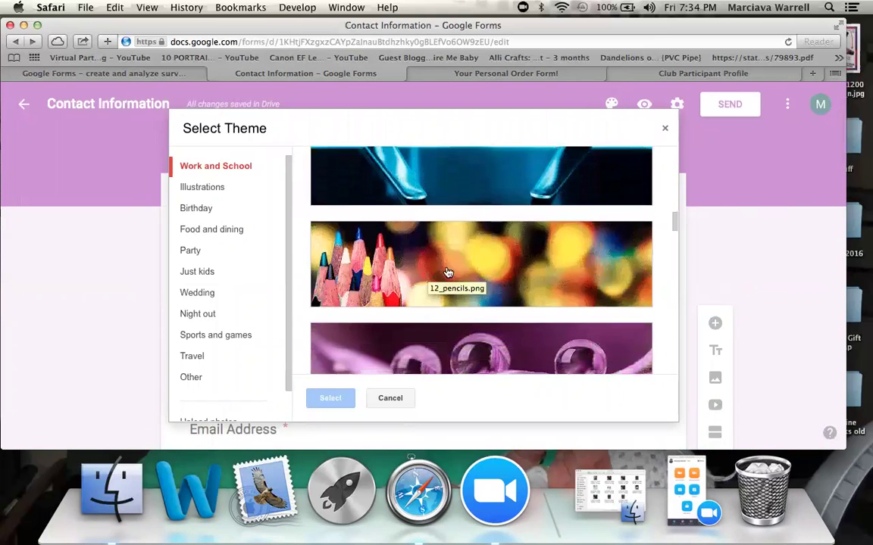
scroll(463, 297, "down", 8)
scroll(466, 297, "down", 12)
scroll(466, 297, "up", 13)
scroll(466, 297, "up", 15)
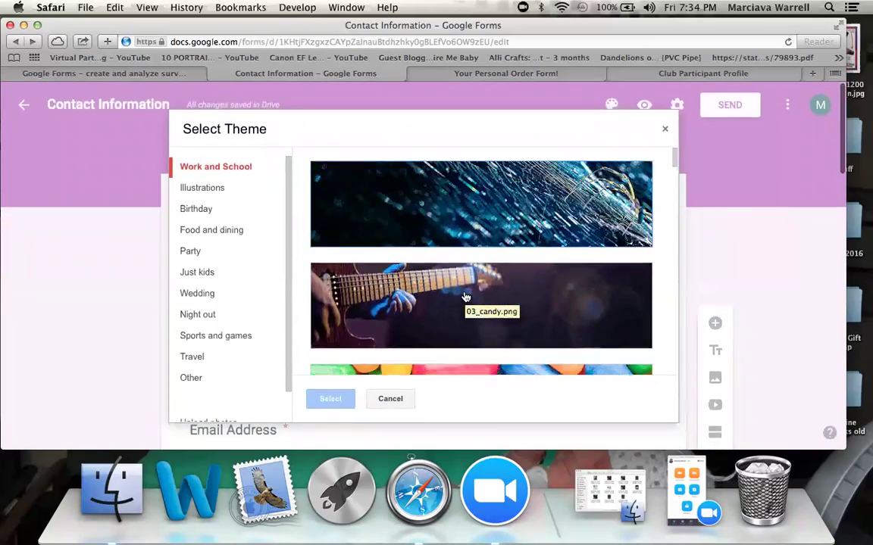
scroll(466, 297, "down", 6)
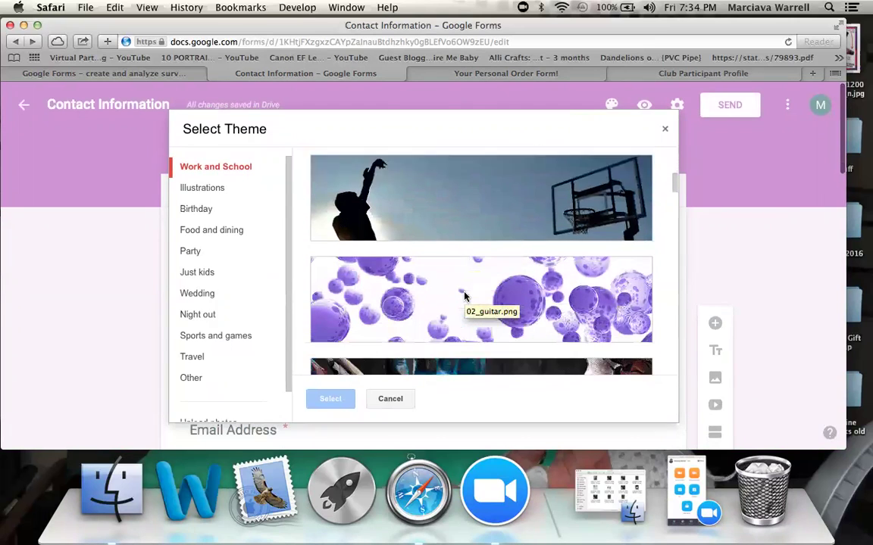
scroll(464, 296, "down", 2)
left_click(421, 250)
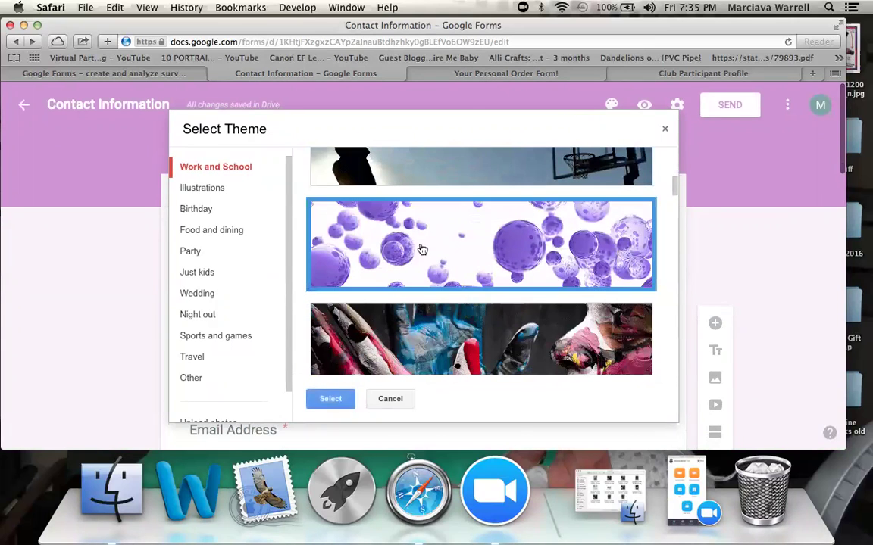
left_click(331, 399)
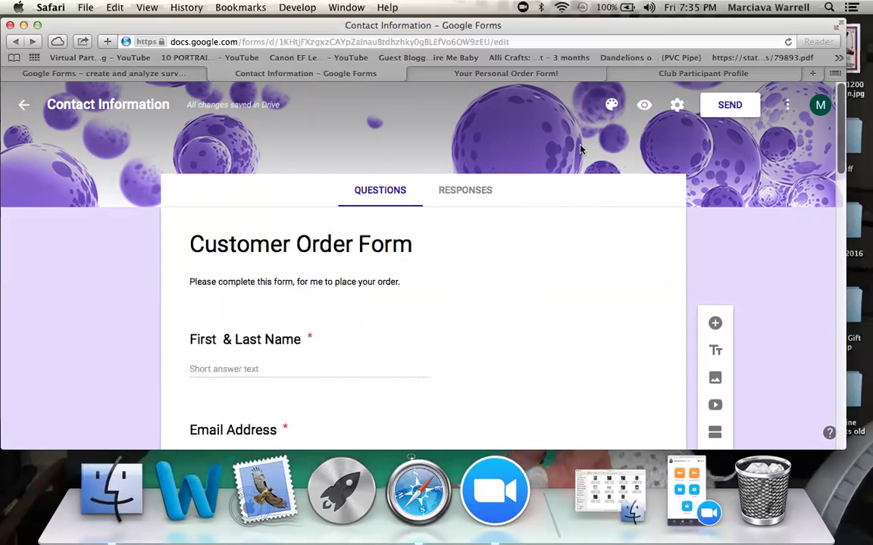
- Set the form's theme color to light blue
left_click(614, 109)
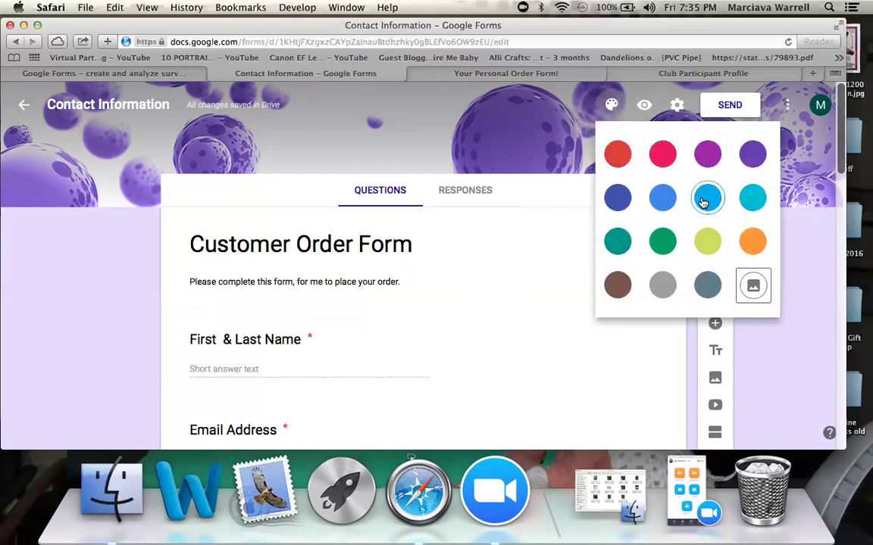
left_click(703, 199)
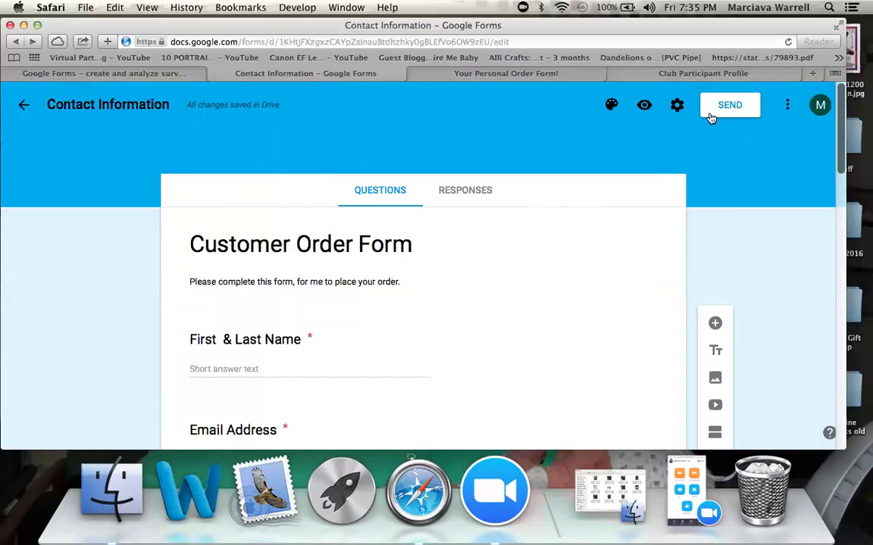
- Preview the Customer Order Form, check which questions are marked required, and return to the editor
left_click(644, 107)
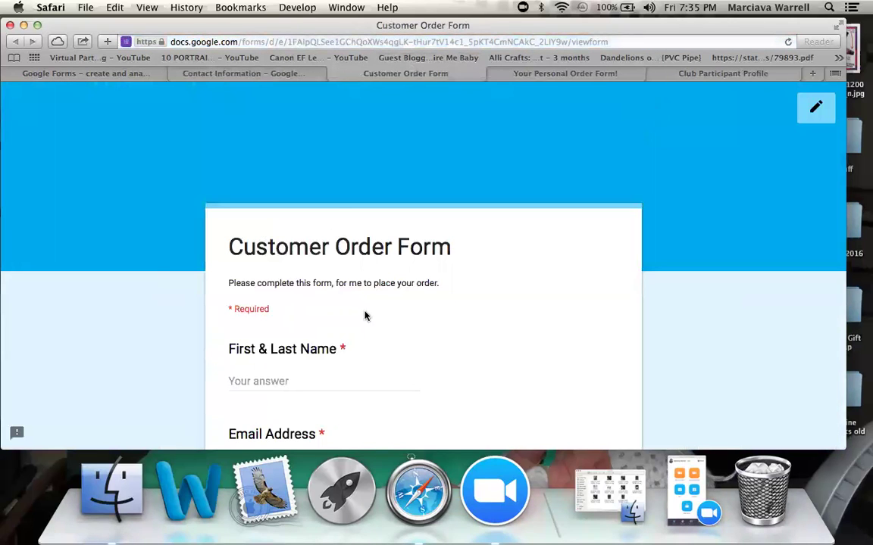
scroll(486, 259, "down", 10)
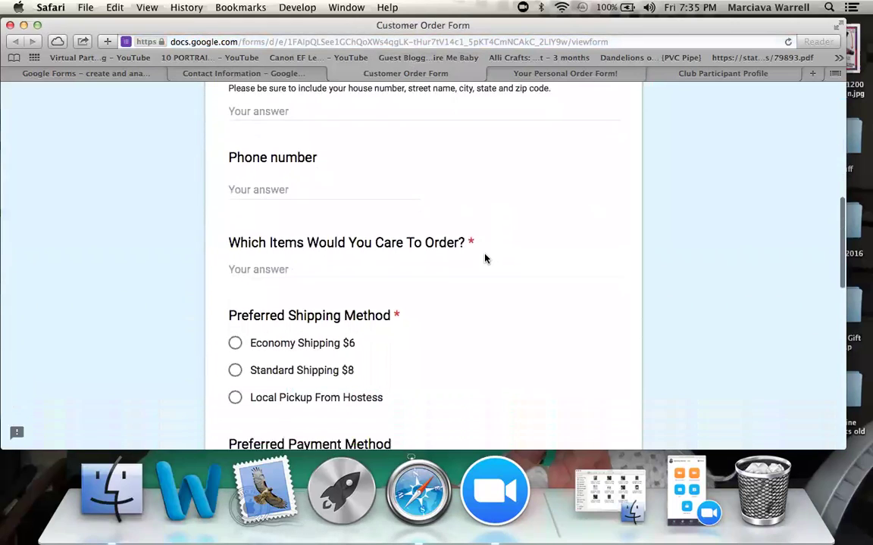
scroll(486, 255, "down", 10)
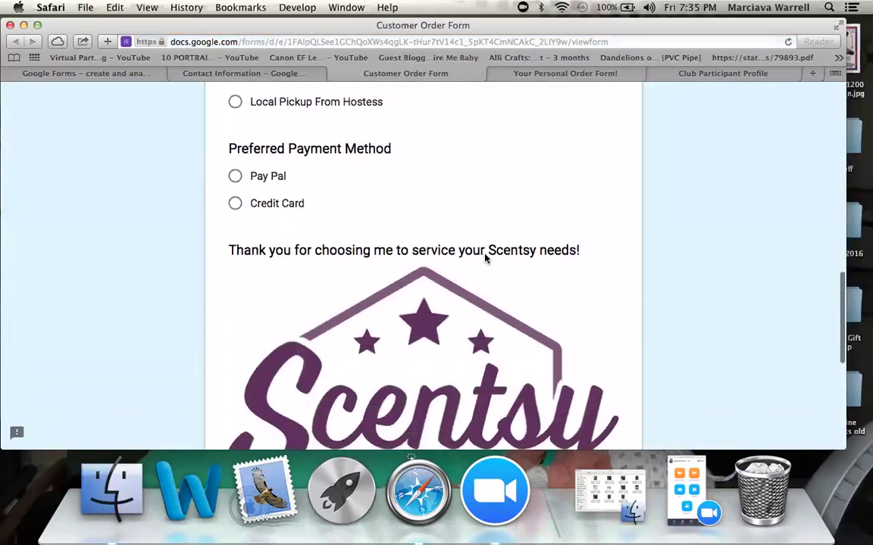
scroll(485, 259, "down", 6)
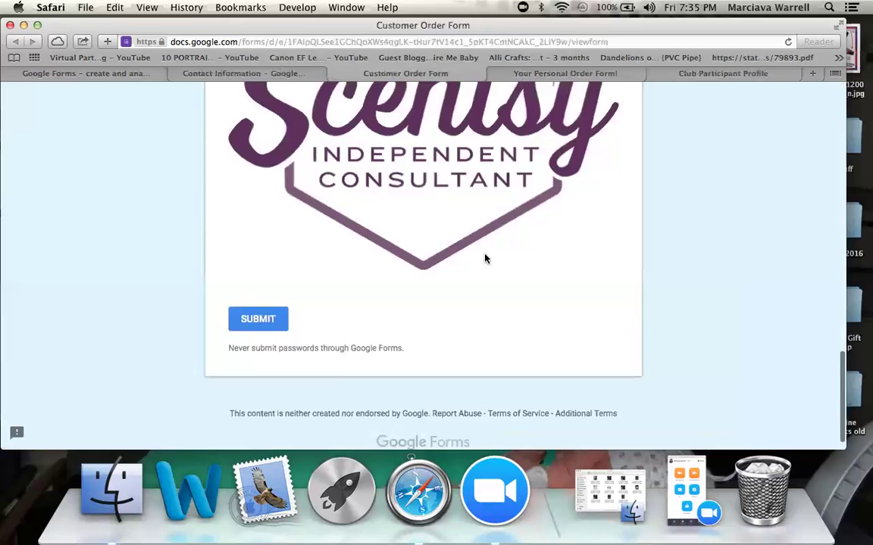
scroll(485, 259, "up", 5)
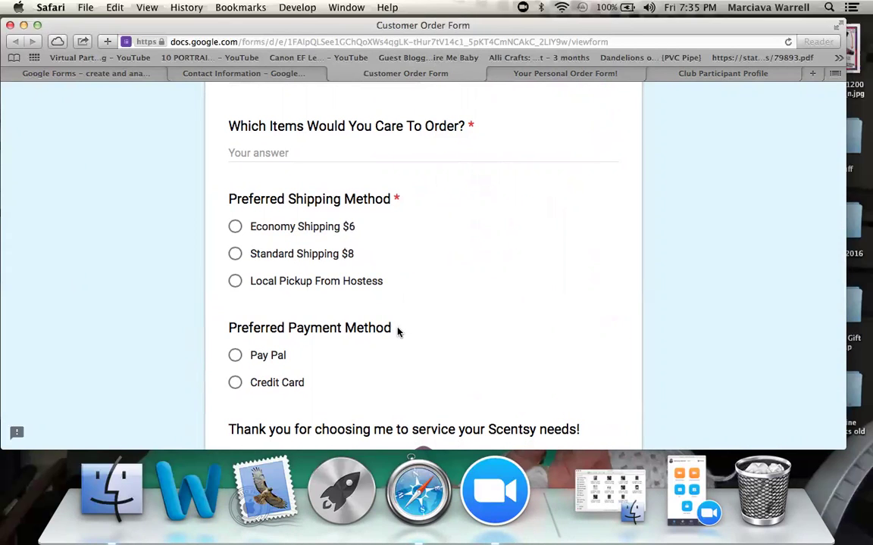
scroll(397, 331, "up", 6)
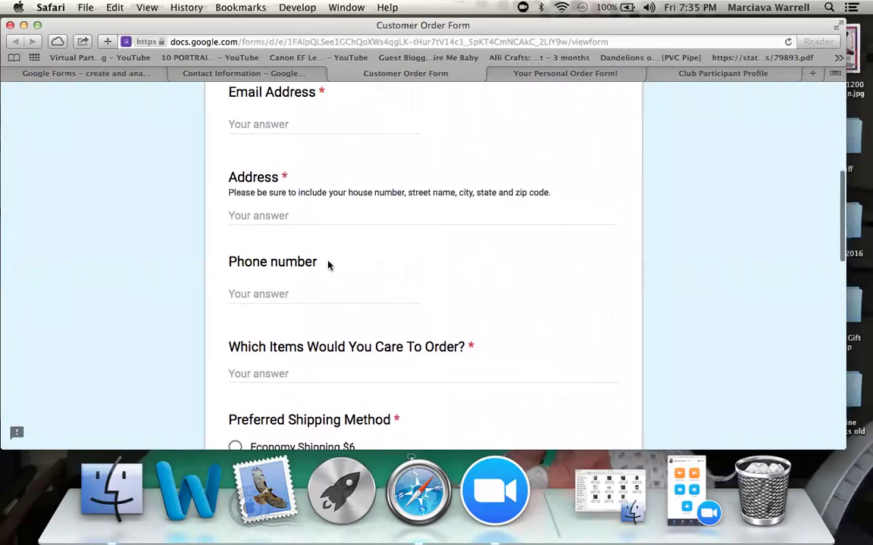
scroll(288, 189, "up", 8)
scroll(329, 176, "down", 14)
scroll(329, 176, "up", 9)
left_click(334, 74)
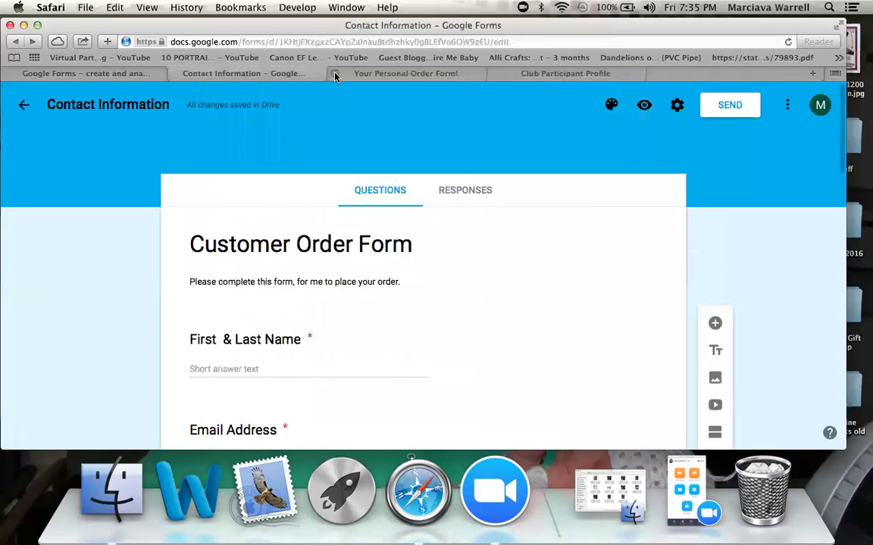
- Make the Preferred Payment Method question required
scroll(596, 288, "down", 15)
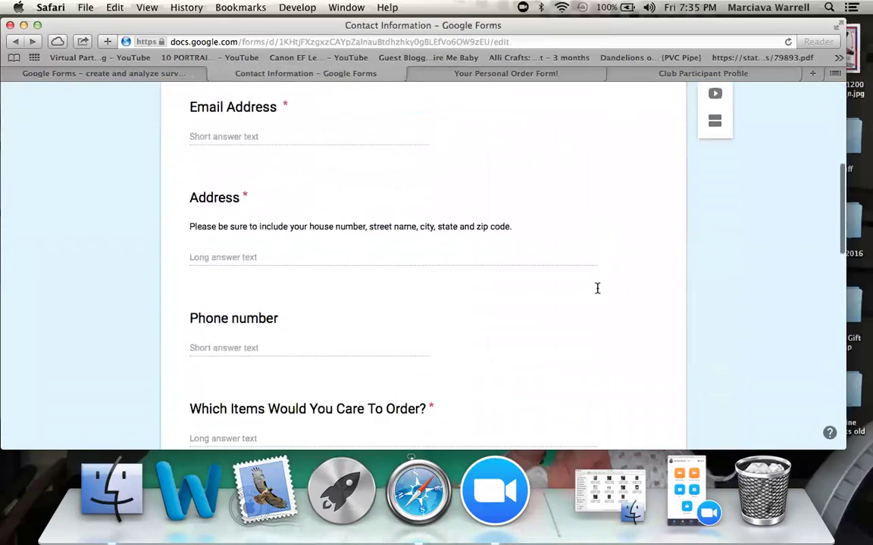
scroll(597, 288, "down", 3)
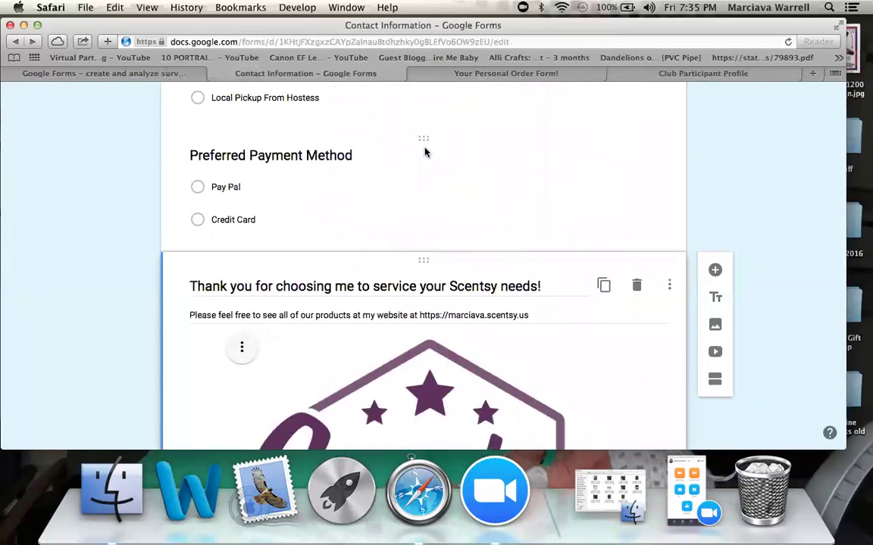
left_click(427, 142)
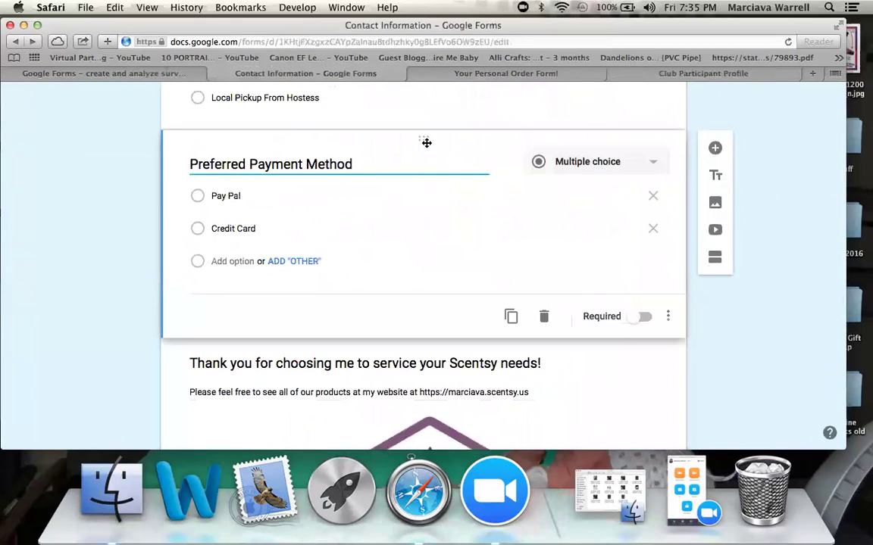
left_click(643, 316)
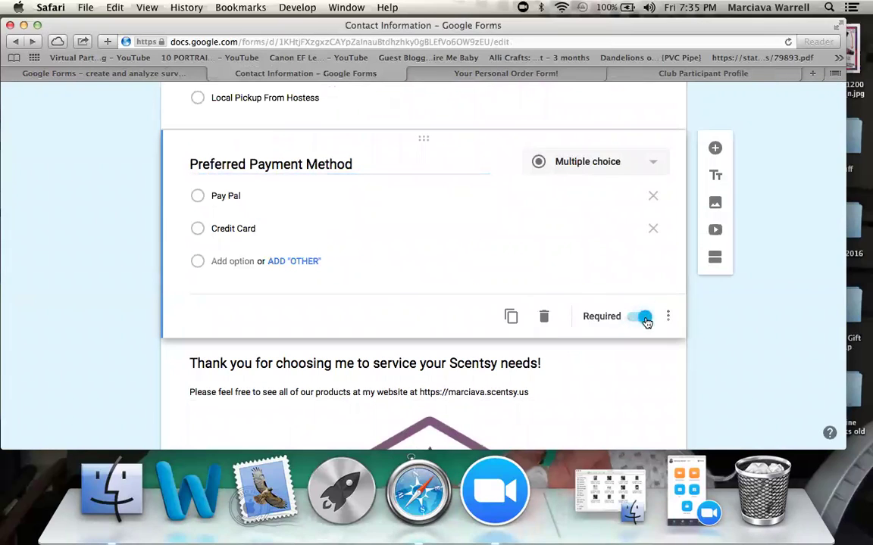
left_click(568, 103)
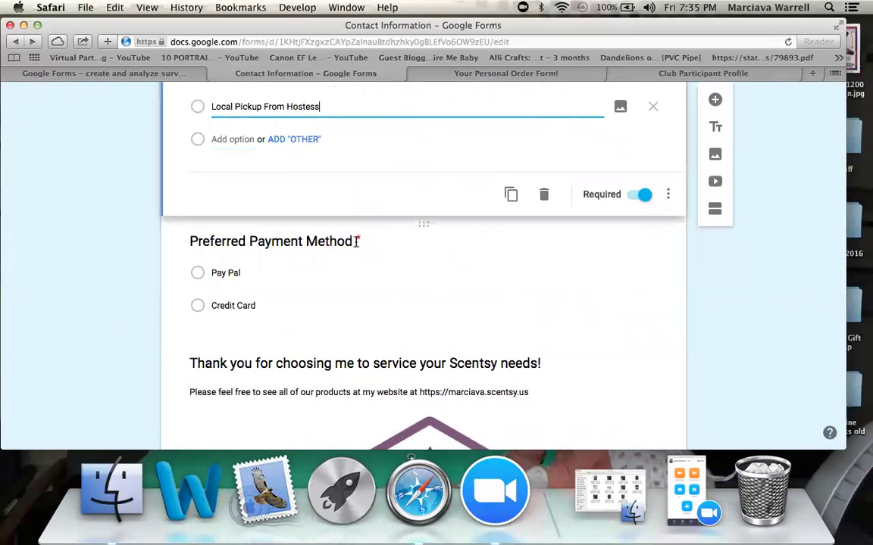
- Preview the form again to check the Preferred Payment Method question and the closing image's hover text, then close the preview
scroll(555, 274, "up", 5)
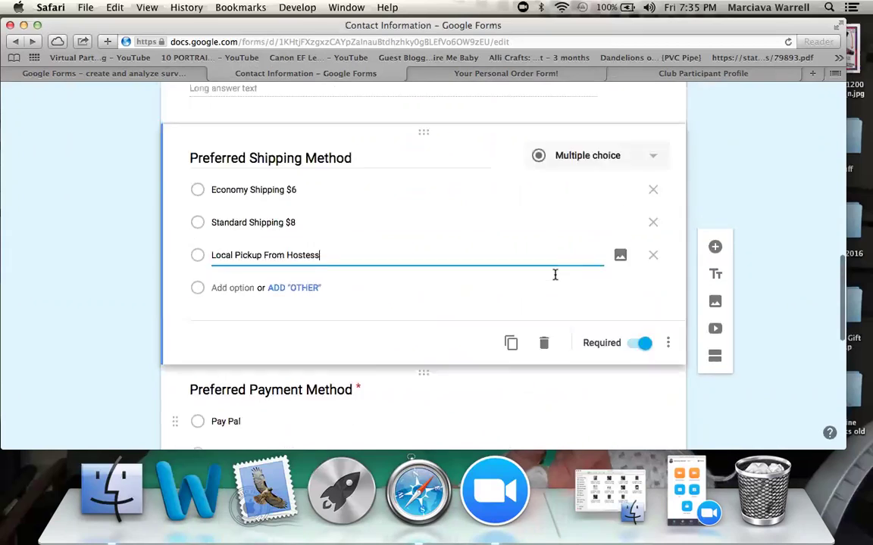
scroll(555, 275, "up", 5)
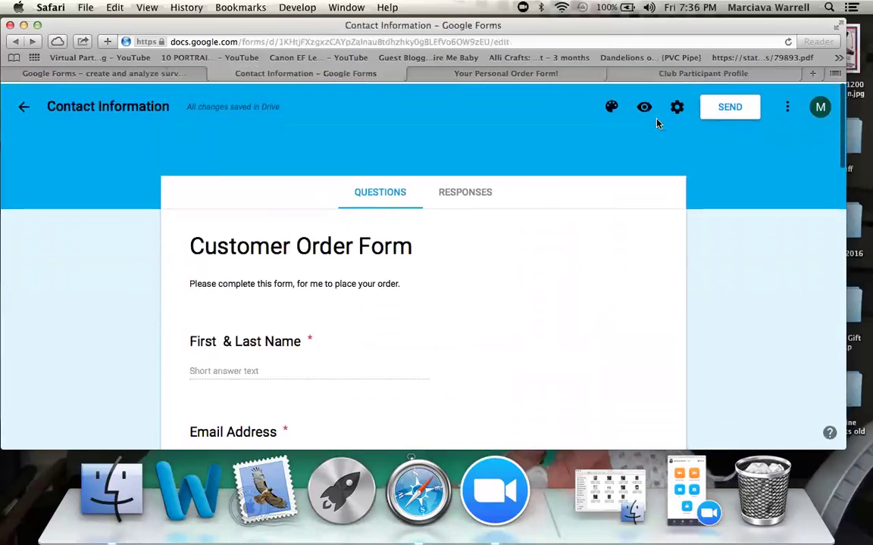
left_click(645, 108)
scroll(502, 376, "down", 6)
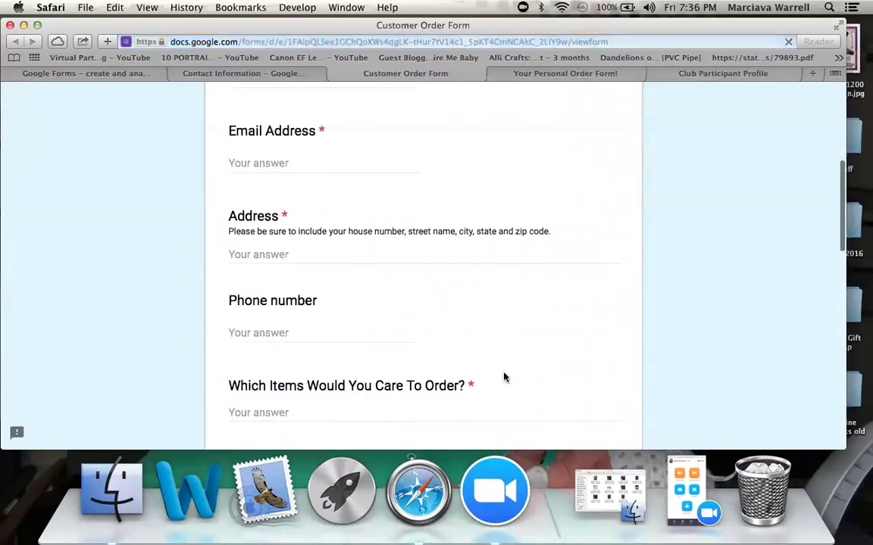
scroll(504, 376, "down", 4)
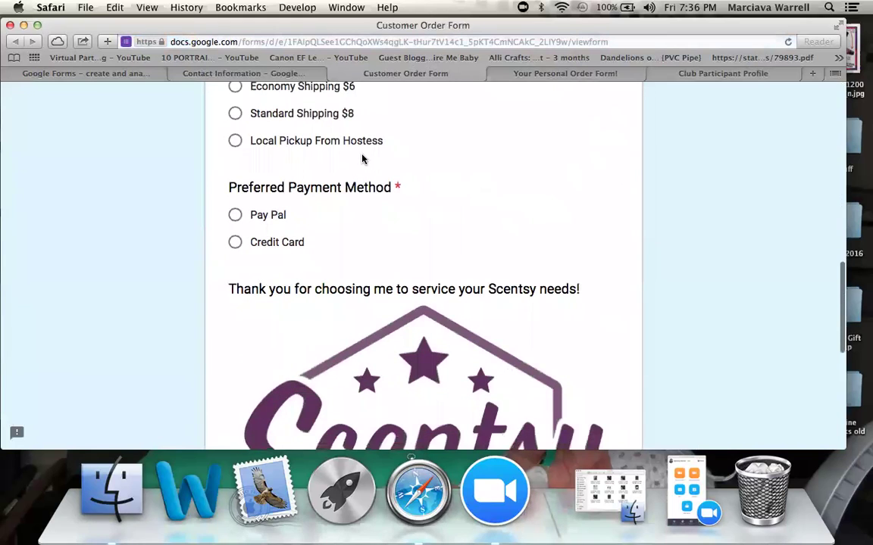
scroll(556, 273, "down", 4)
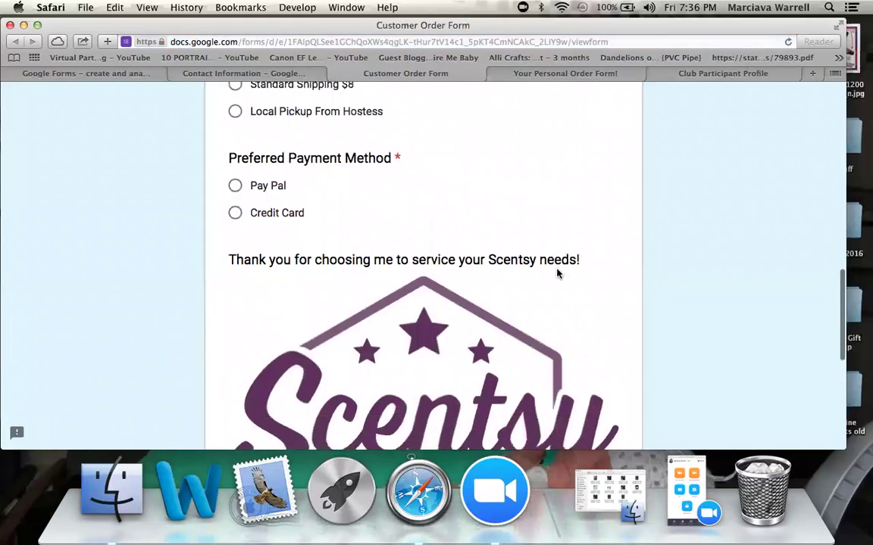
scroll(557, 270, "up", 15)
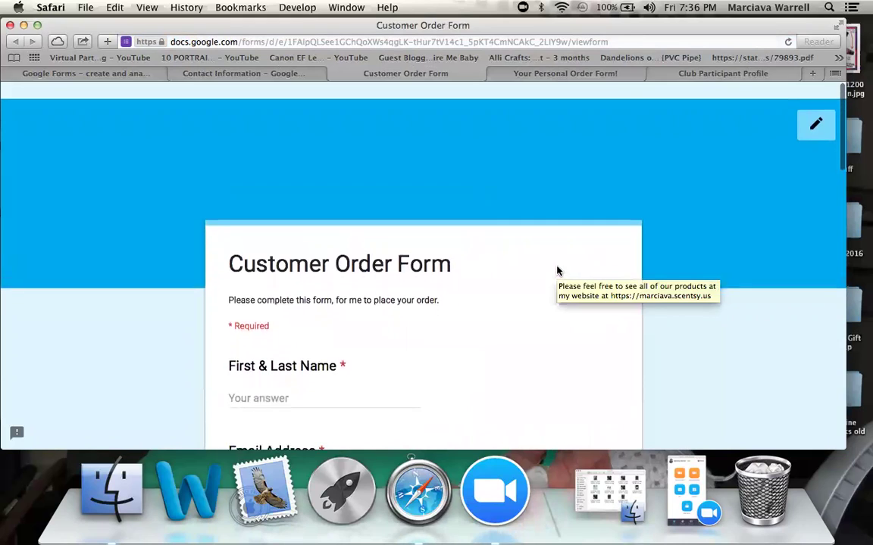
left_click(335, 74)
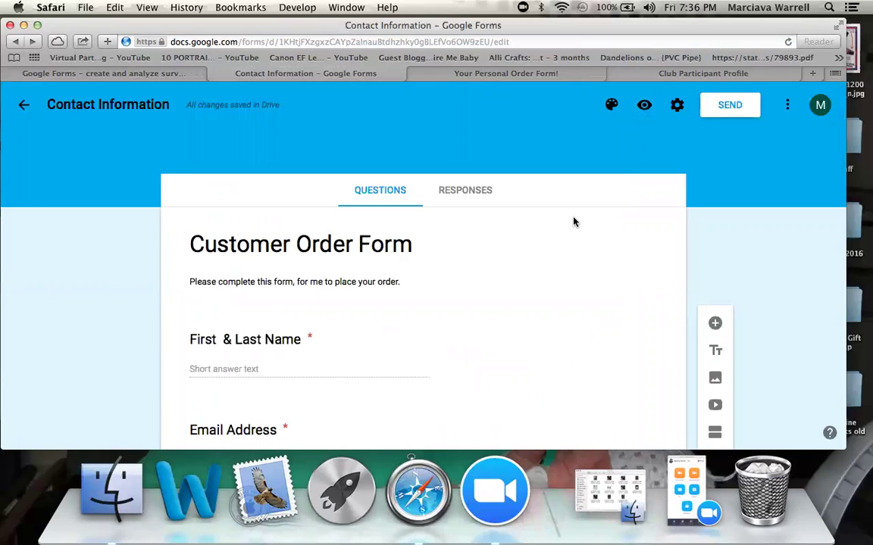
- Review the sign-in and respondent options in the form's general settings and save them
left_click(677, 106)
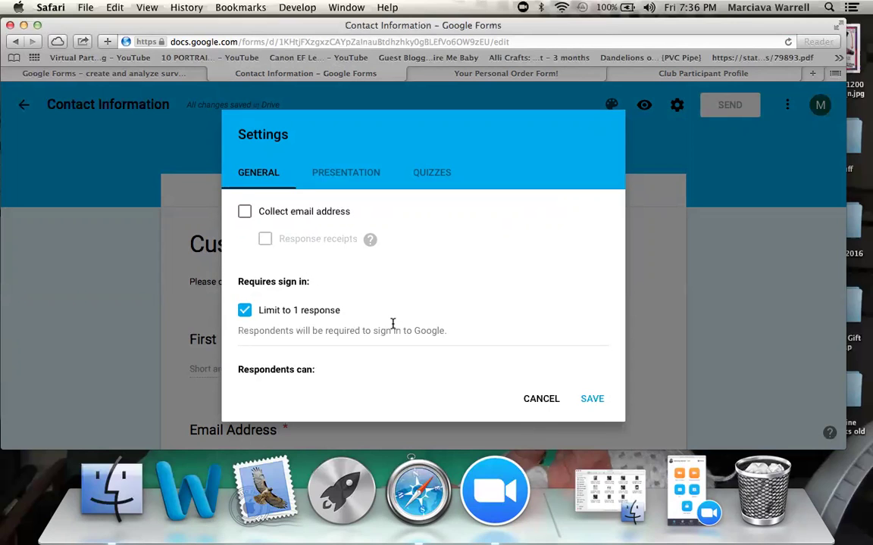
scroll(392, 323, "down", 3)
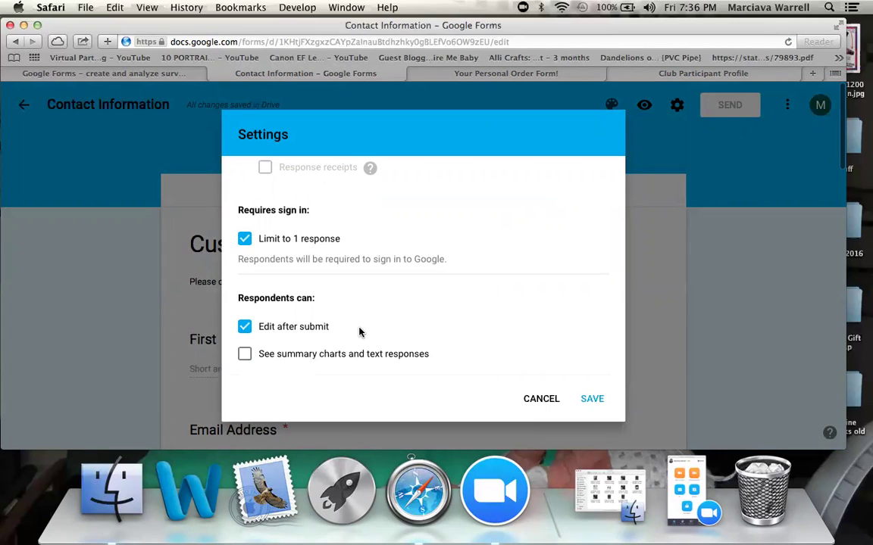
left_click(588, 400)
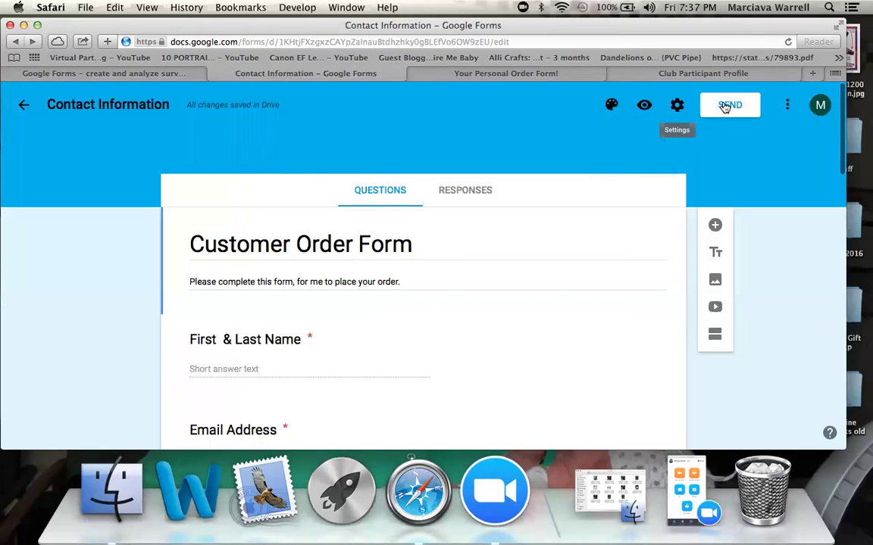
- Examine the ways to send the form, including a shortened link and HTML embed code, then close the send options
left_click(725, 106)
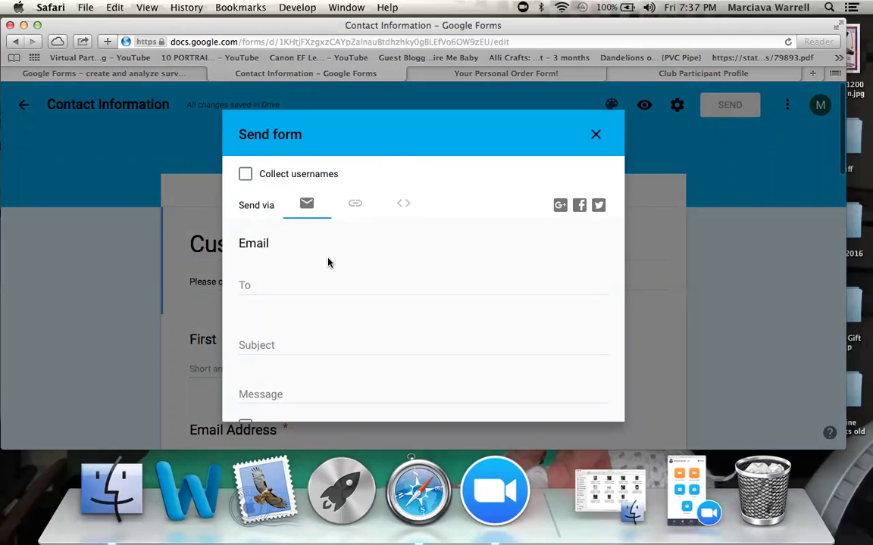
left_click(355, 205)
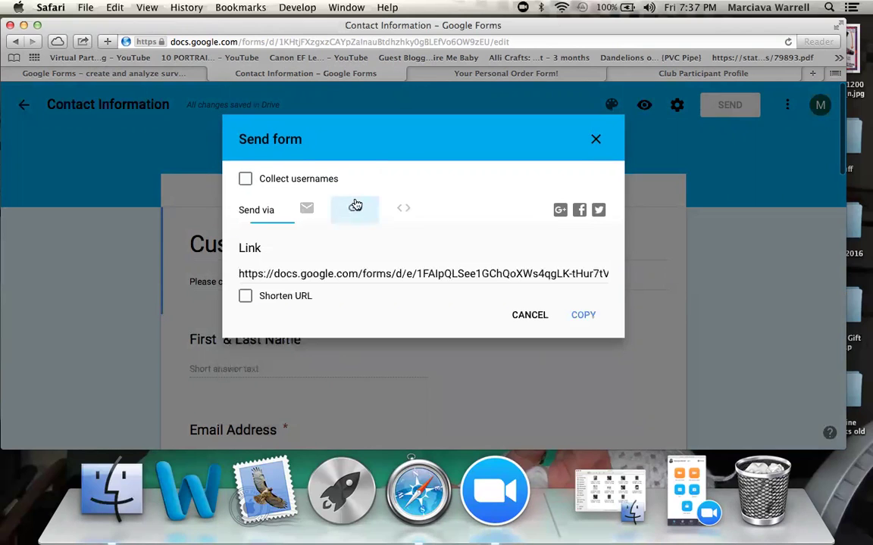
left_click(245, 297)
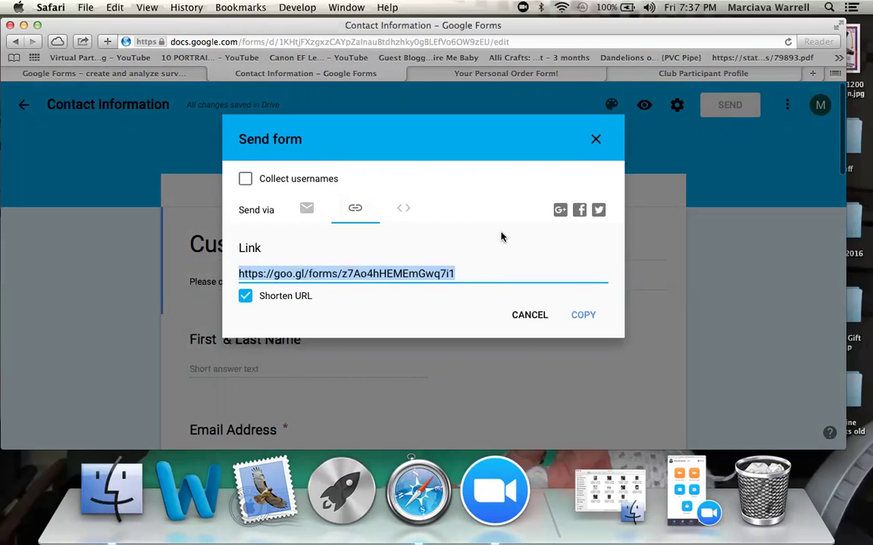
left_click(403, 209)
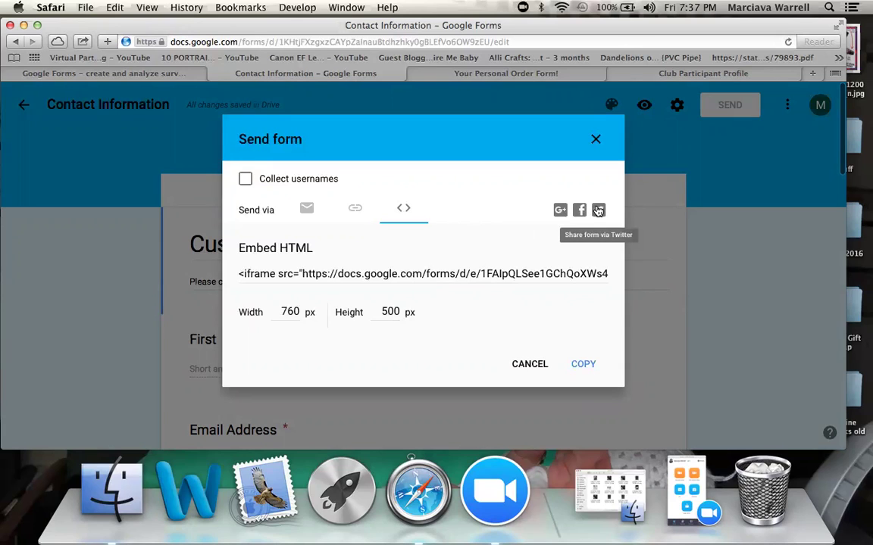
left_click(361, 210)
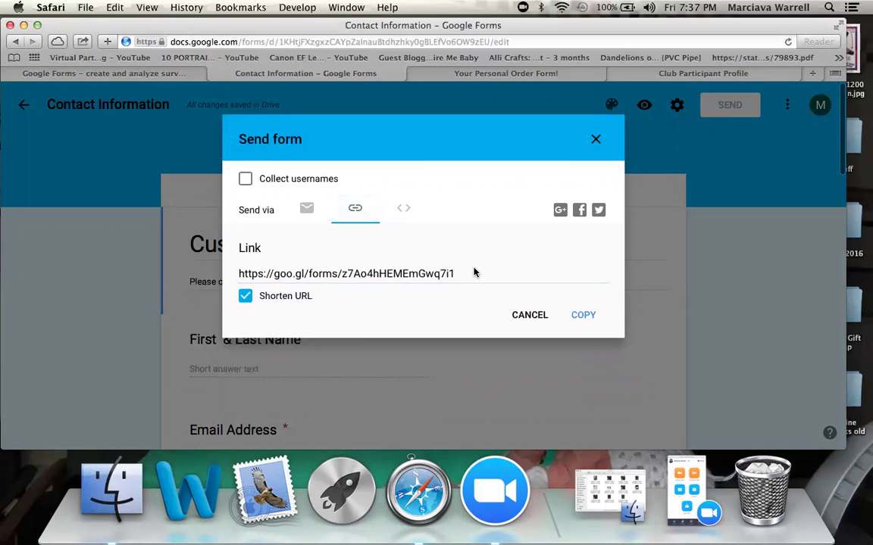
left_click(442, 279)
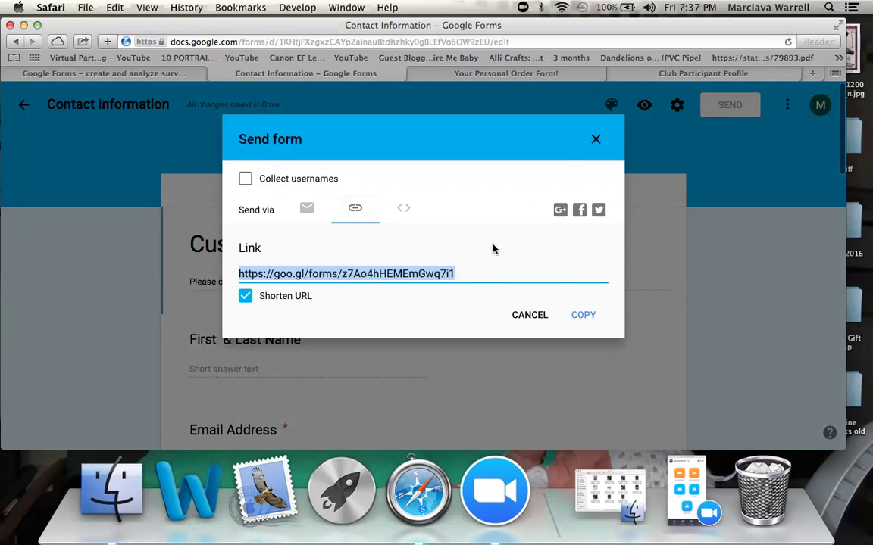
left_click(596, 140)
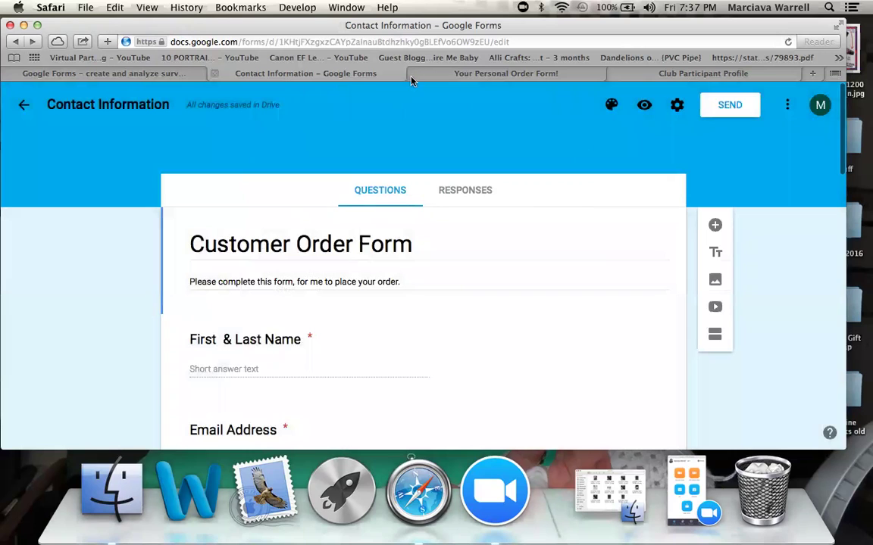
- Close the order form and reopen it from the recent forms list as Contact Information
left_click(447, 72)
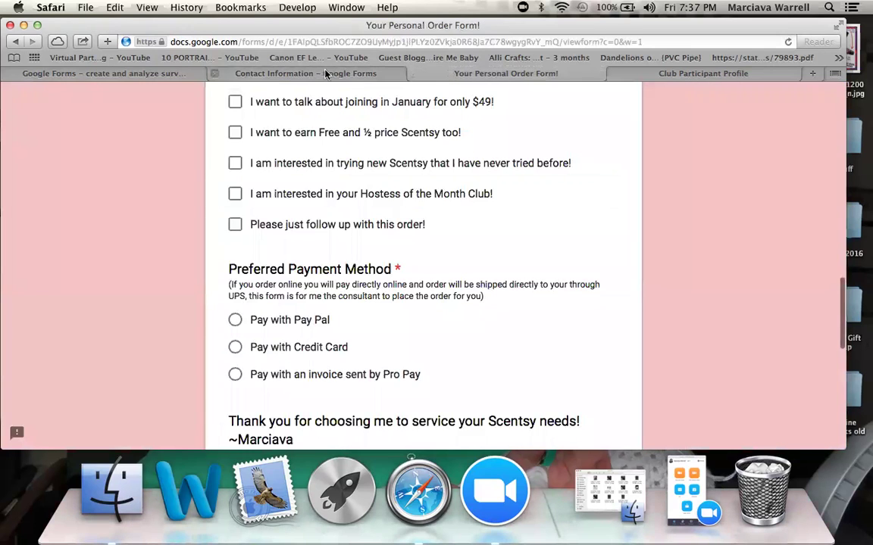
left_click(303, 74)
left_click(215, 75)
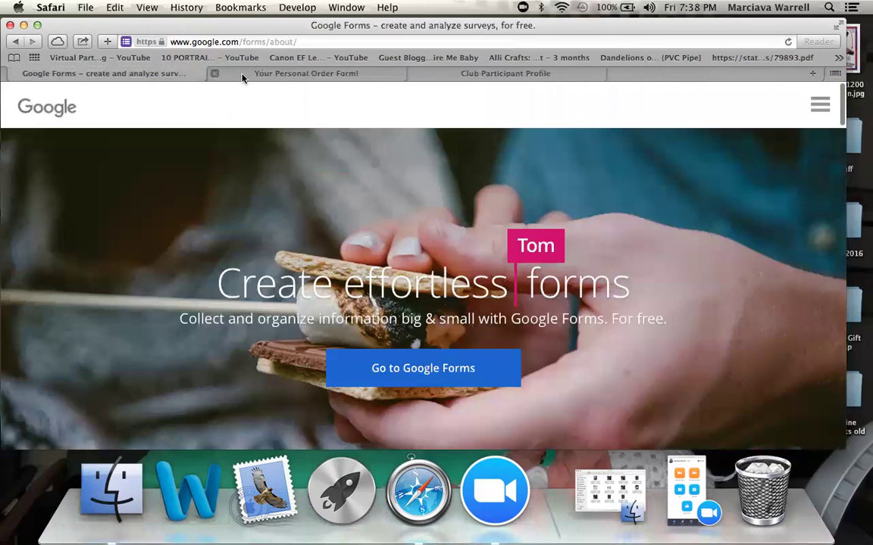
left_click(385, 368)
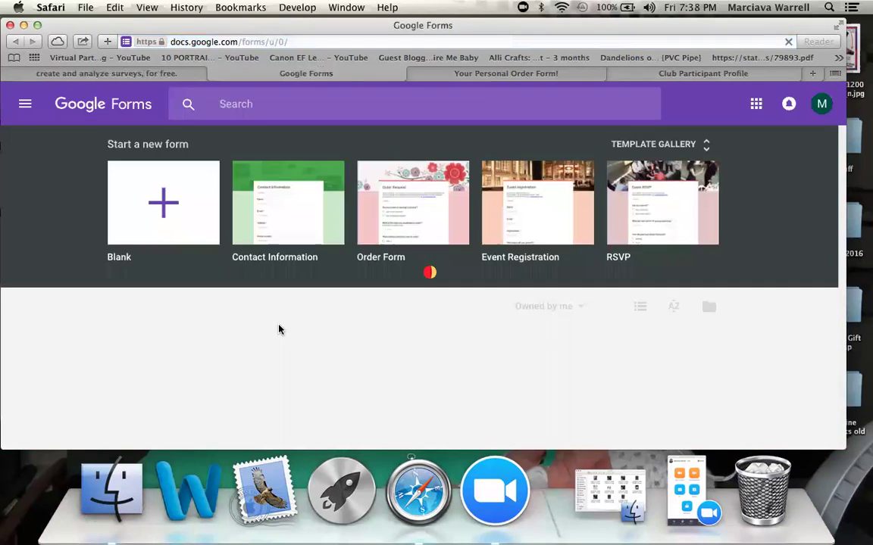
scroll(278, 329, "down", 5)
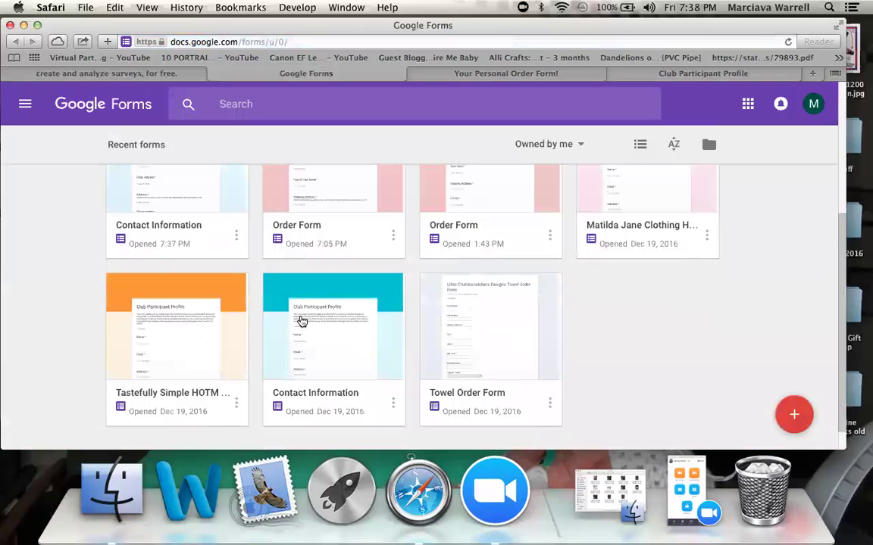
scroll(301, 323, "up", 2)
left_click(178, 236)
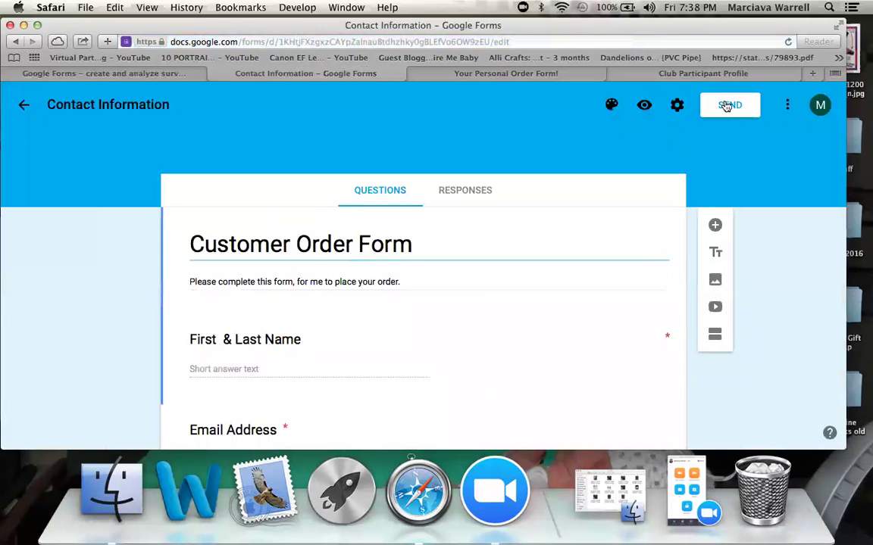
- Generate a shortened link for sharing the reopened form
left_click(730, 104)
left_click(353, 204)
left_click(244, 296)
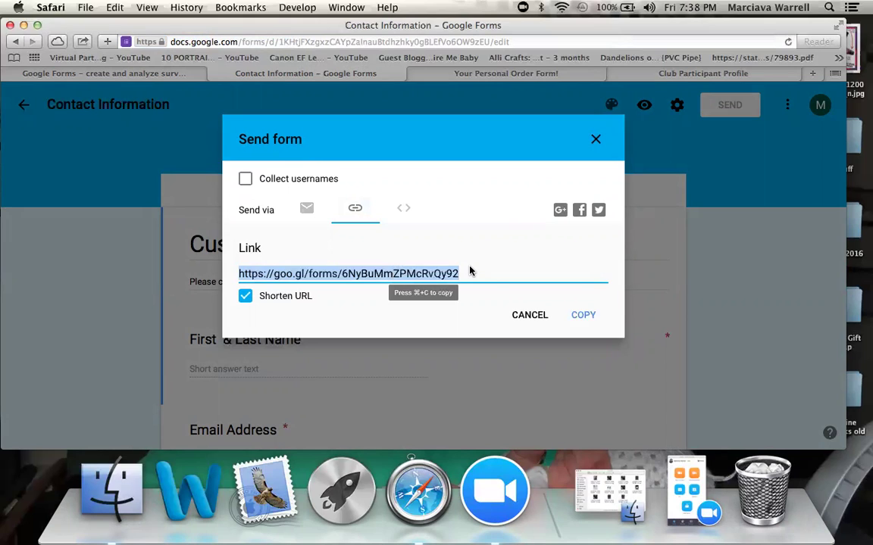
- Copy the shortened form link and close the send options
key("super+c")
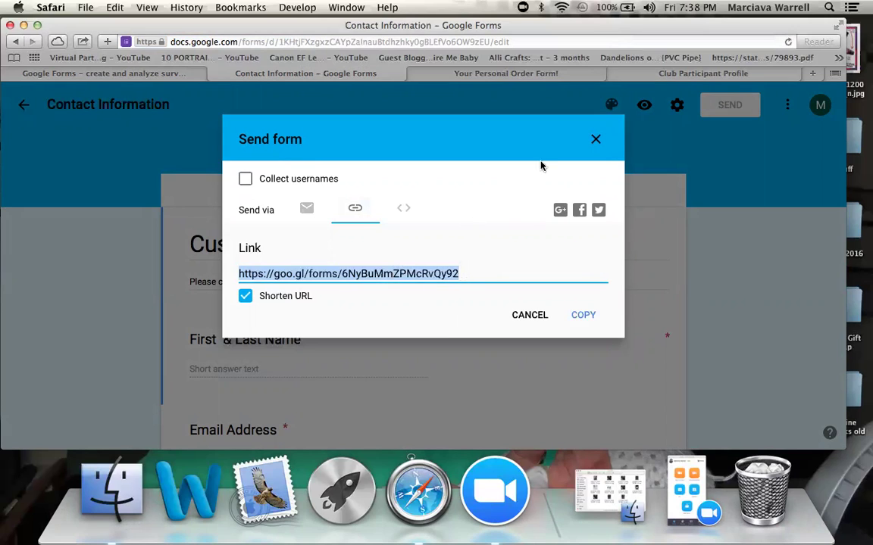
left_click(596, 142)
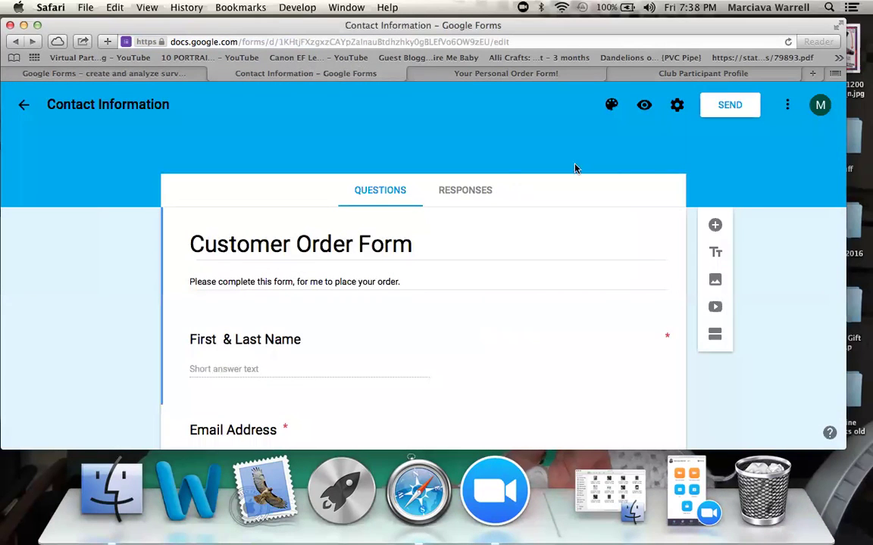
- Open the form's responses, turn off accepting responses and start editing the message for respondents
left_click(468, 195)
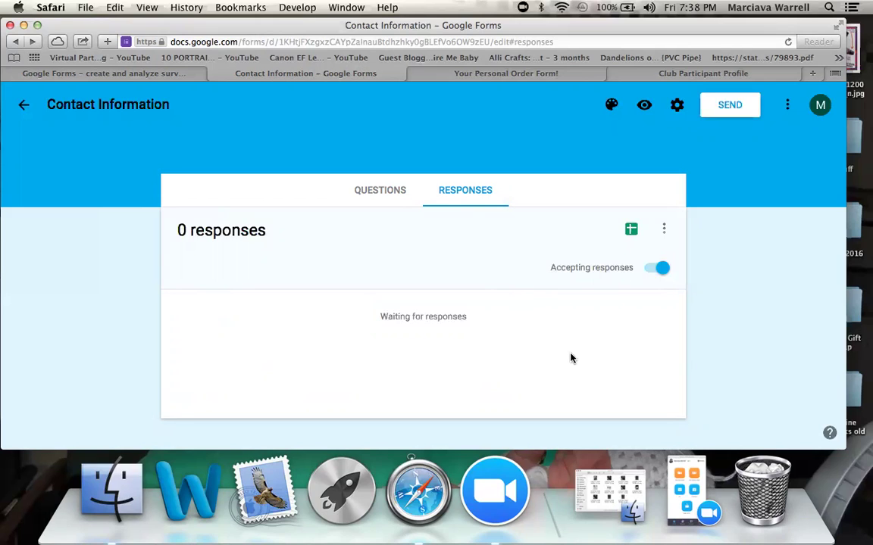
left_click(652, 273)
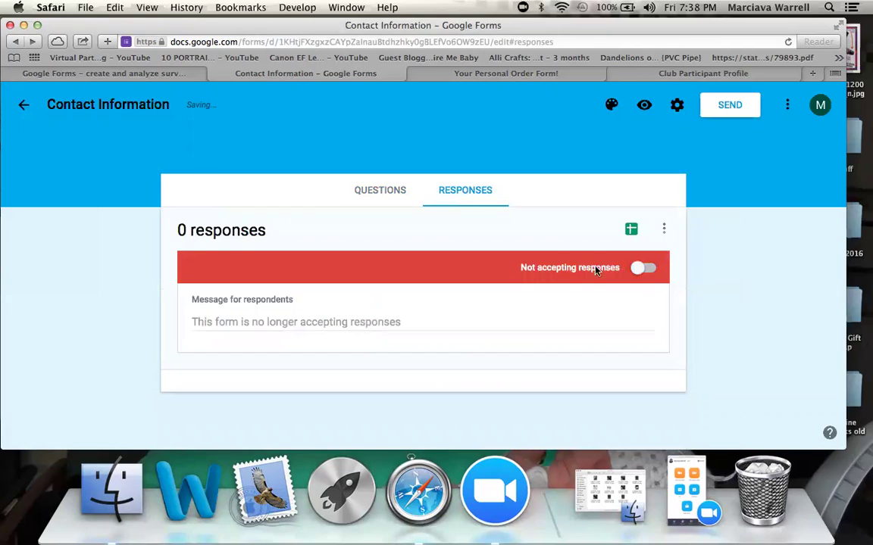
left_click(252, 321)
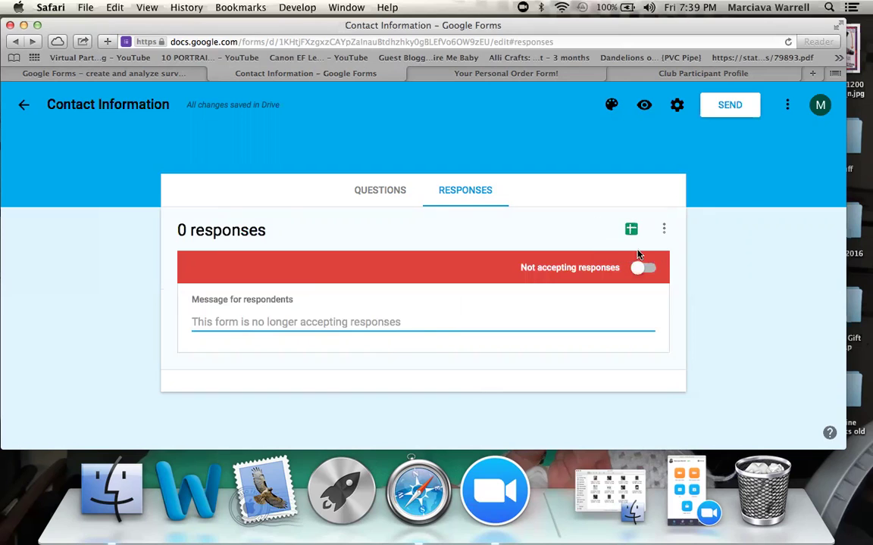
- Review the additional response options, including notifications and CSV download, and turn accepting responses back on
left_click(664, 230)
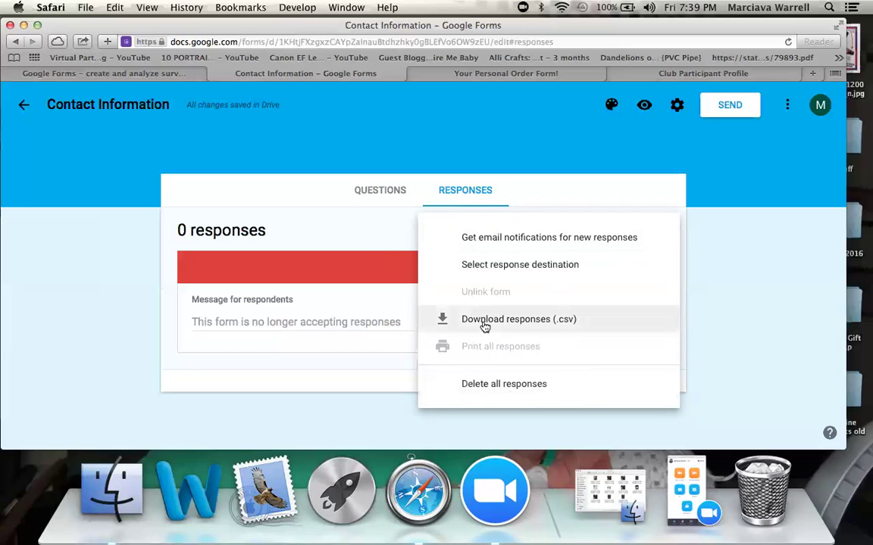
left_click(347, 231)
left_click(655, 268)
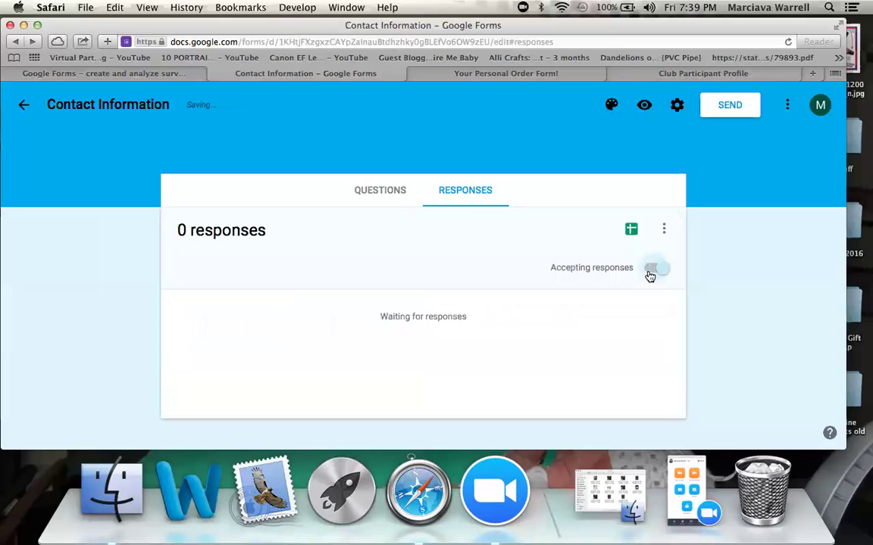
- Review the form's additional options, such as copying, printing and collaborators, and return to the forms overview
left_click(787, 108)
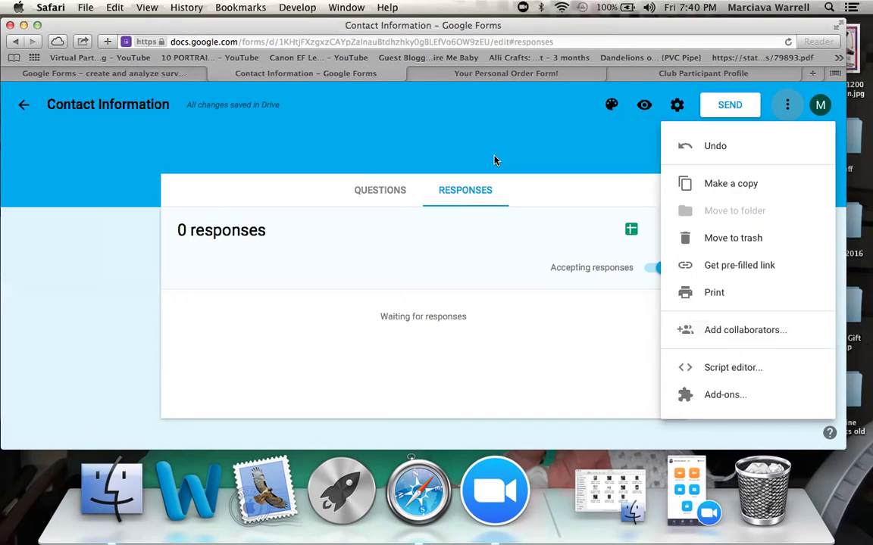
left_click(580, 142)
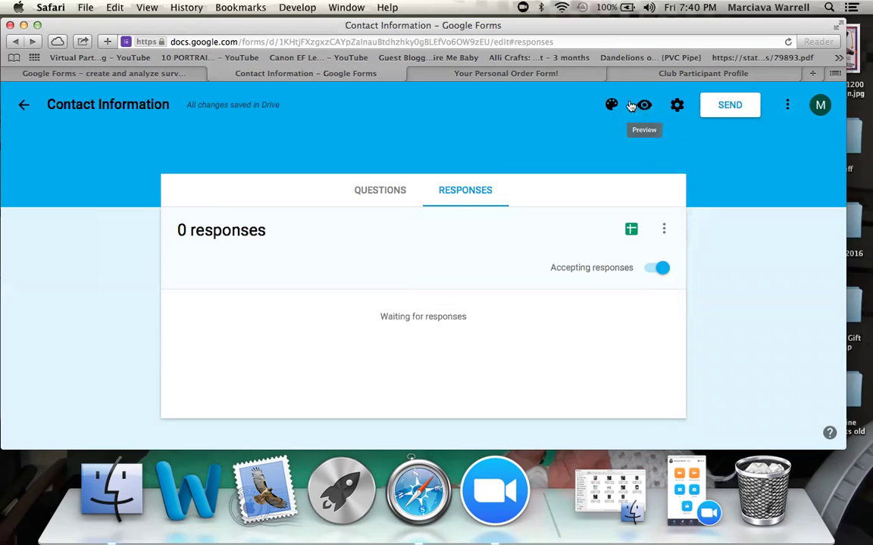
left_click(23, 106)
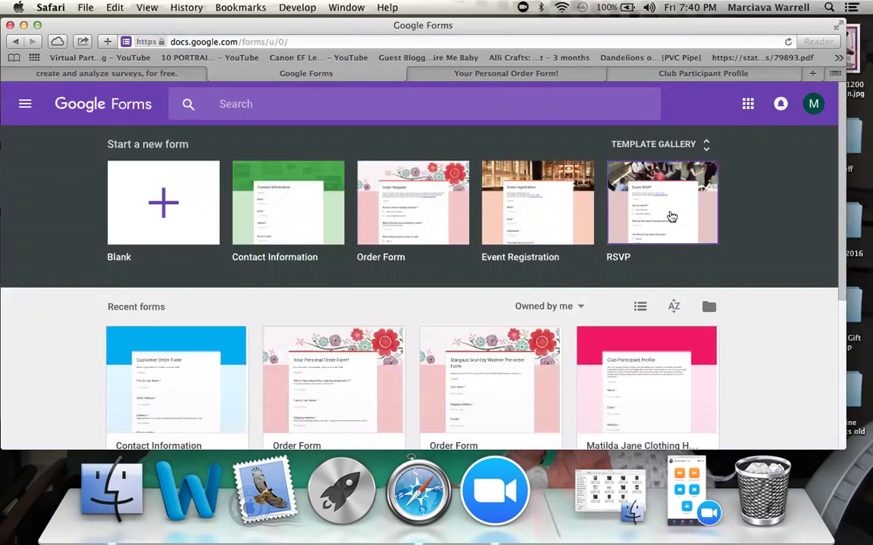
- Examine the recent forms and the Personal, Work and Education templates in the template gallery, then return to the forms overview
scroll(649, 263, "down", 5)
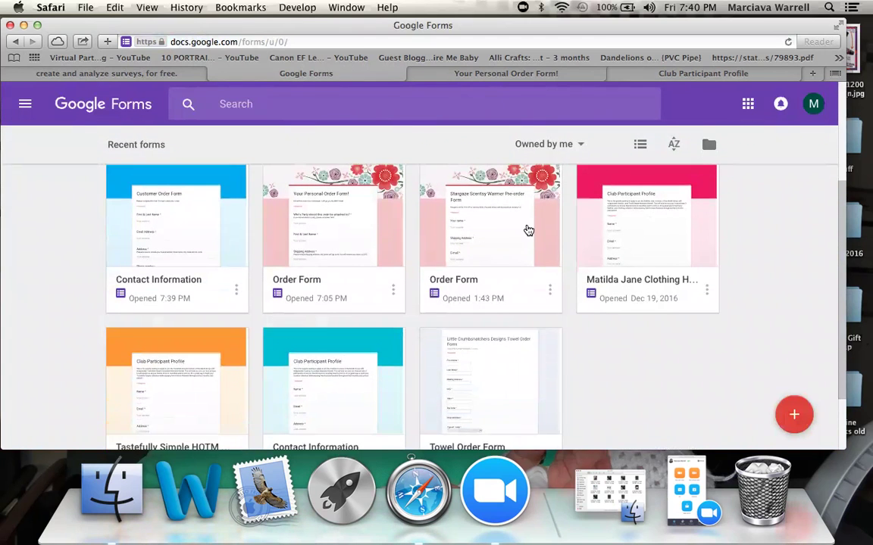
scroll(528, 230, "up", 5)
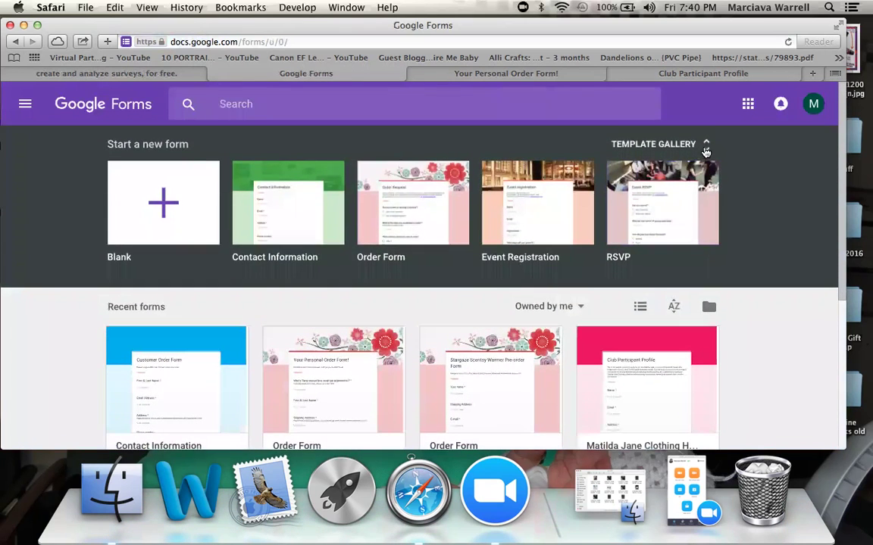
left_click(705, 151)
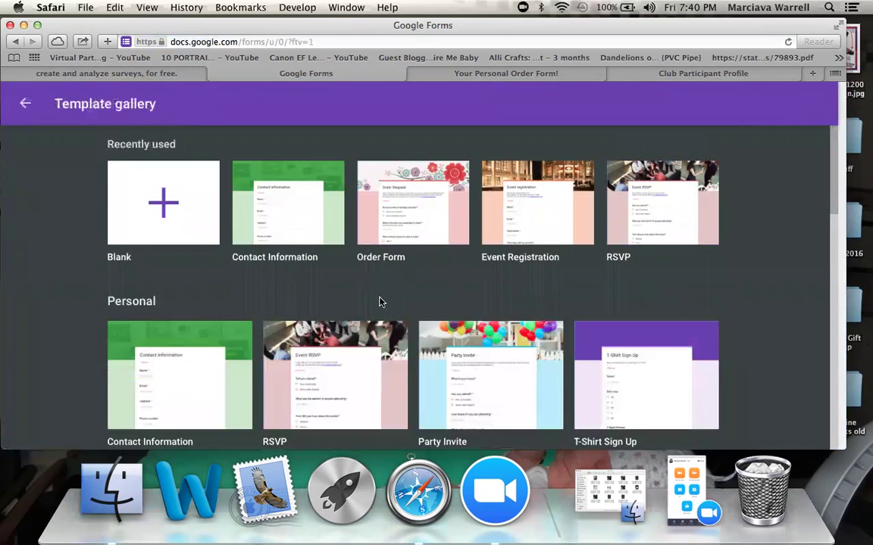
scroll(439, 394, "down", 4)
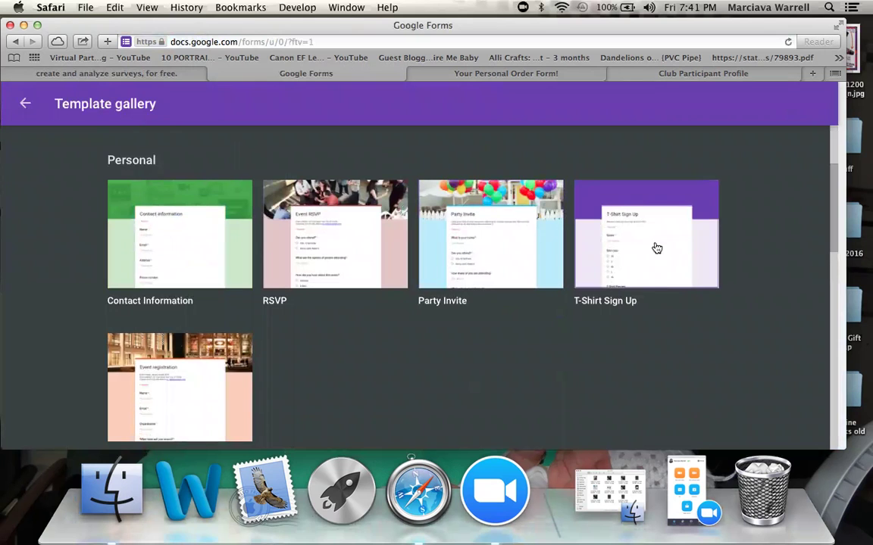
scroll(348, 319, "down", 8)
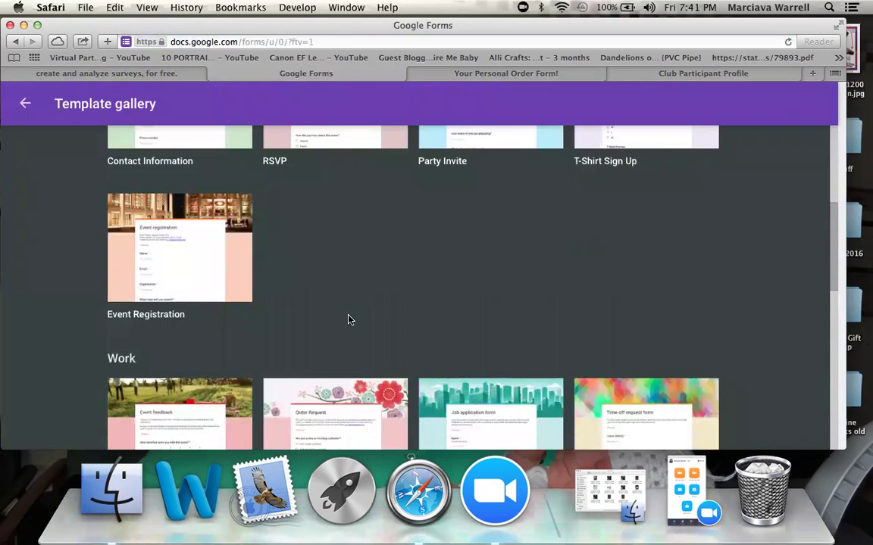
scroll(349, 320, "down", 1)
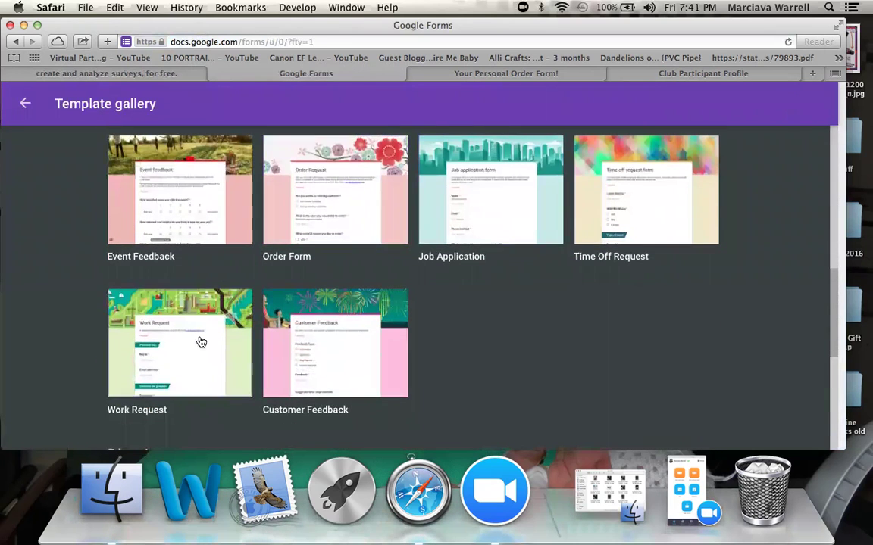
scroll(356, 362, "down", 3)
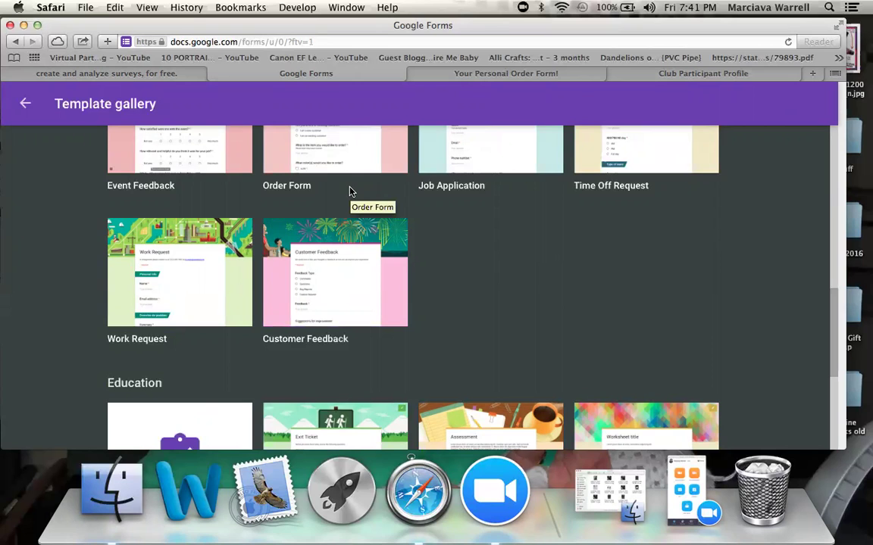
scroll(350, 191, "down", 10)
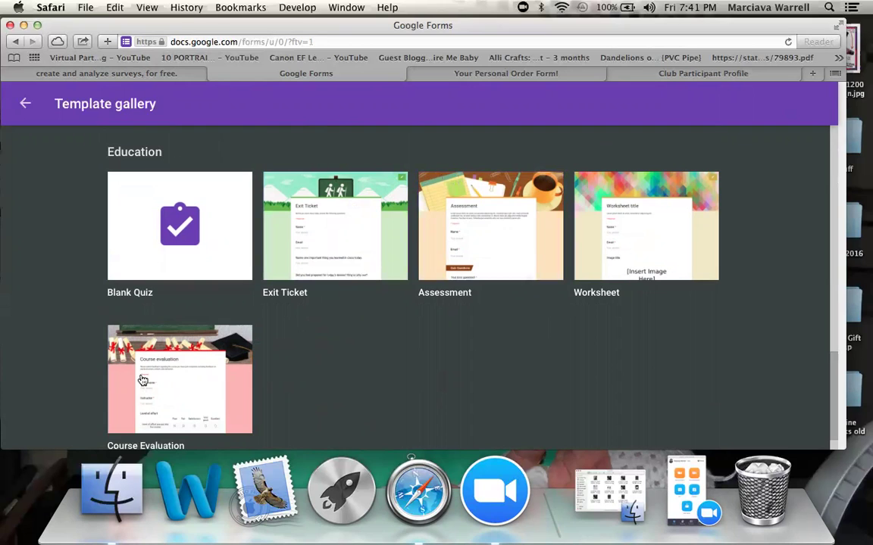
left_click(24, 103)
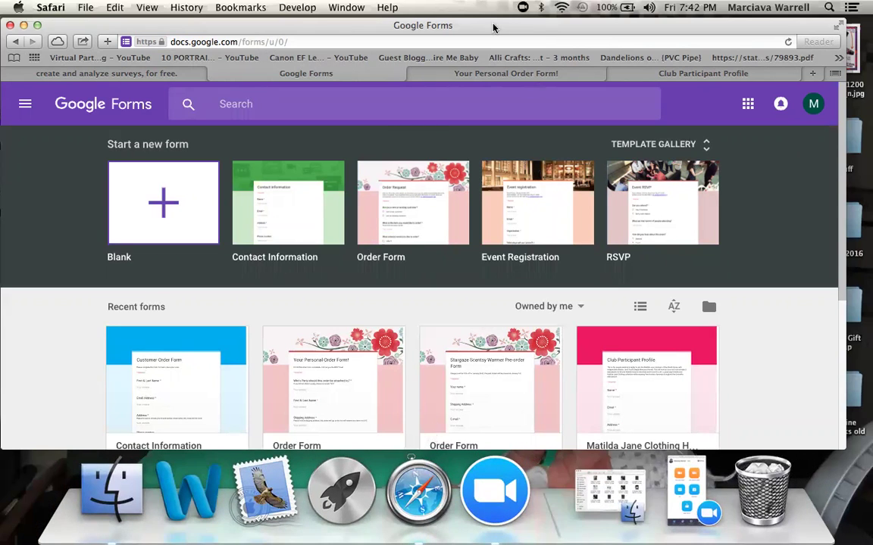
left_click(523, 7)
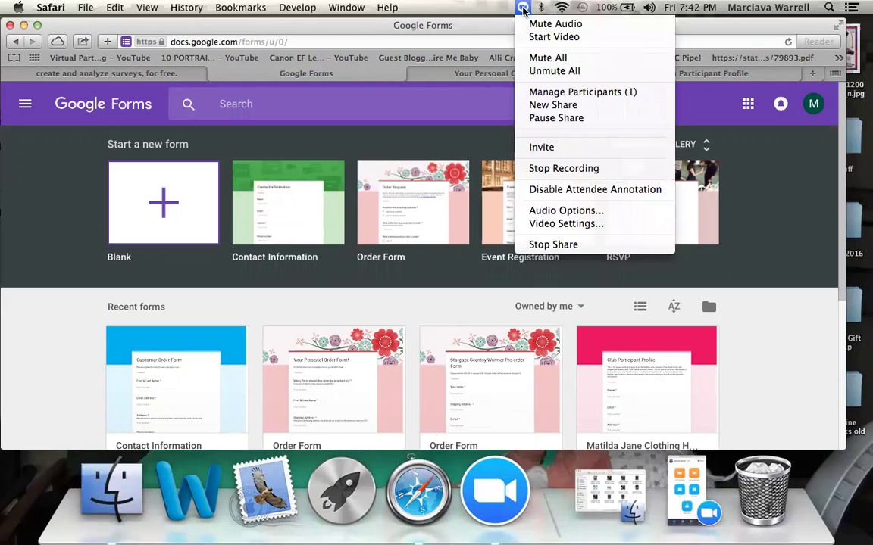